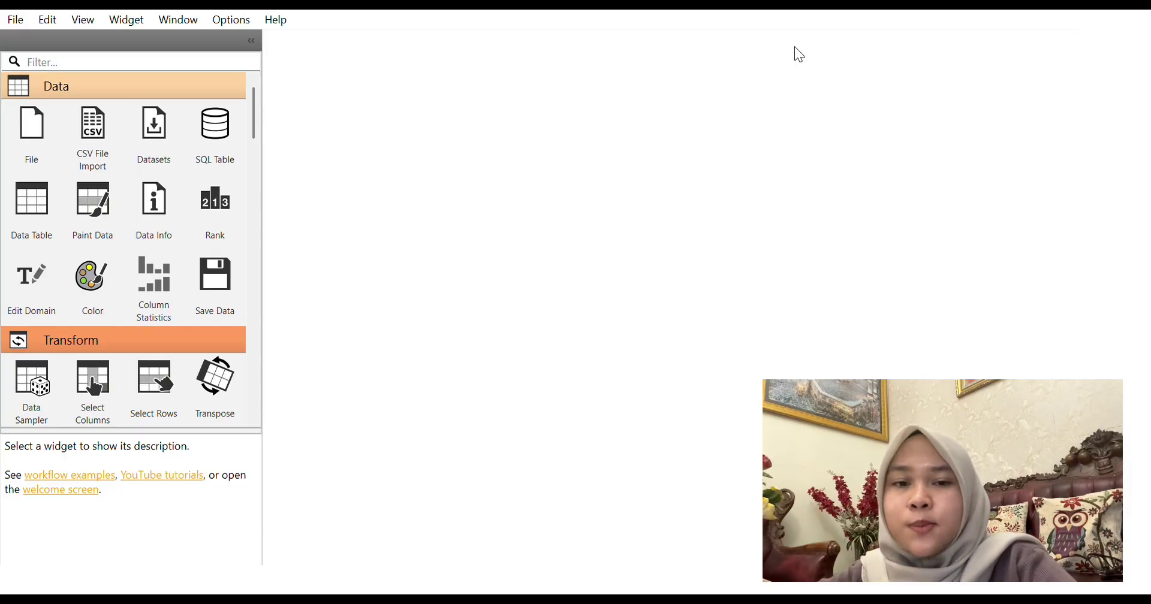
Place a File widget loaded with Data_100_Mahasiswa_Kedokteran_Klastering.csv on the canvas and add a Data Table widget to its upper right.
left_click_drag(48, 118, 374, 118)
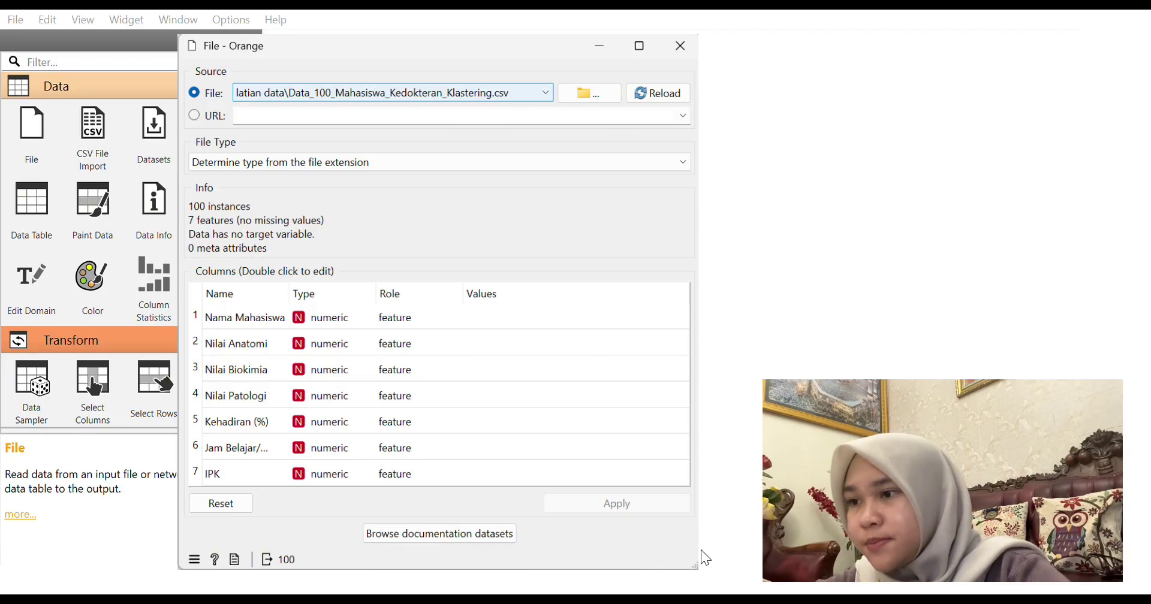
key("ctrl+w")
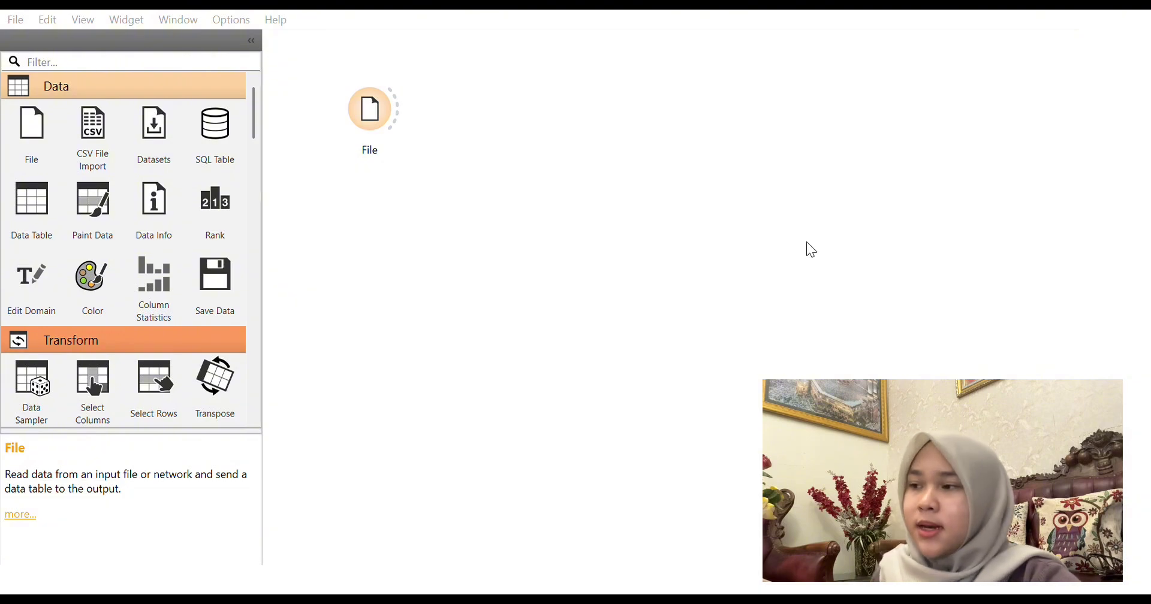
left_click_drag(53, 207, 559, 79)
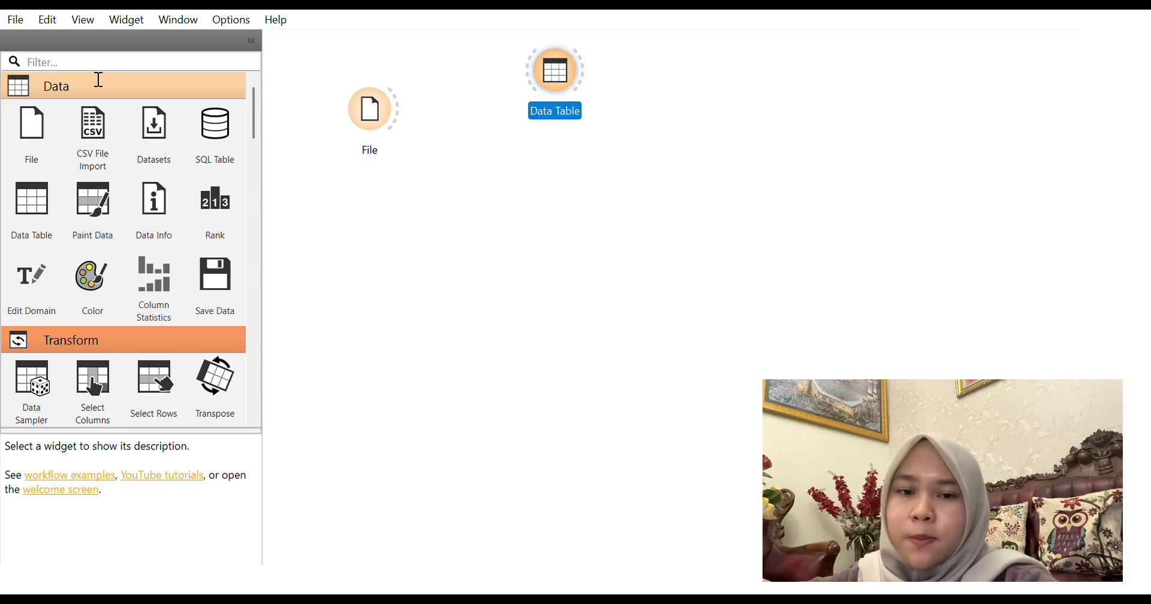
Add a Preprocess widget below the Data Table and link File to both Data Table and Preprocess.
left_click(98, 75)
type("pre")
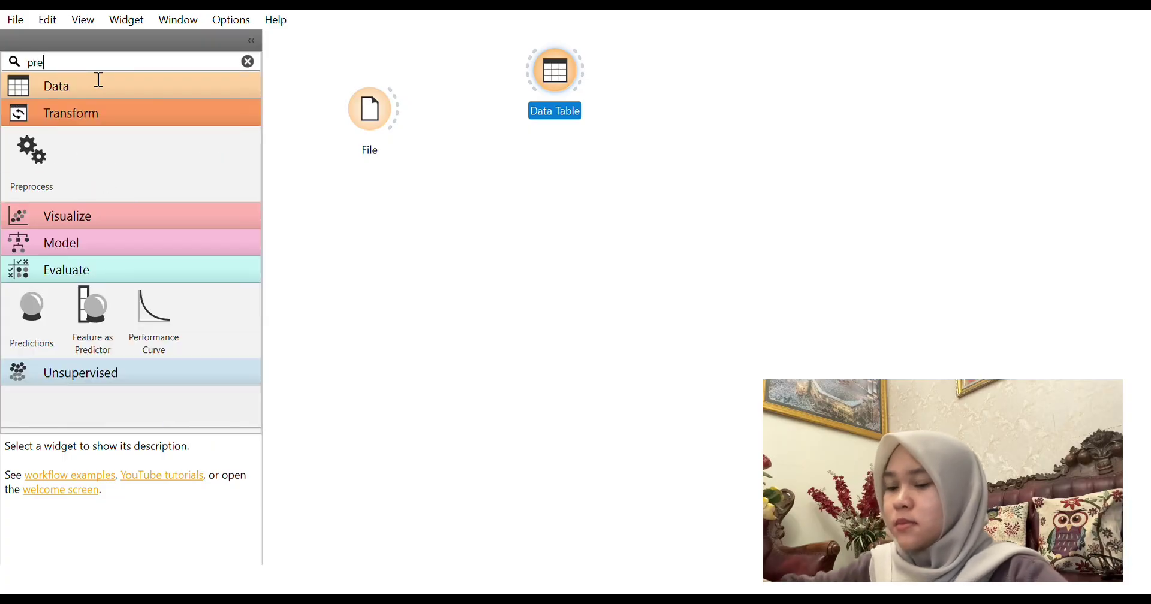
left_click_drag(45, 163, 530, 211)
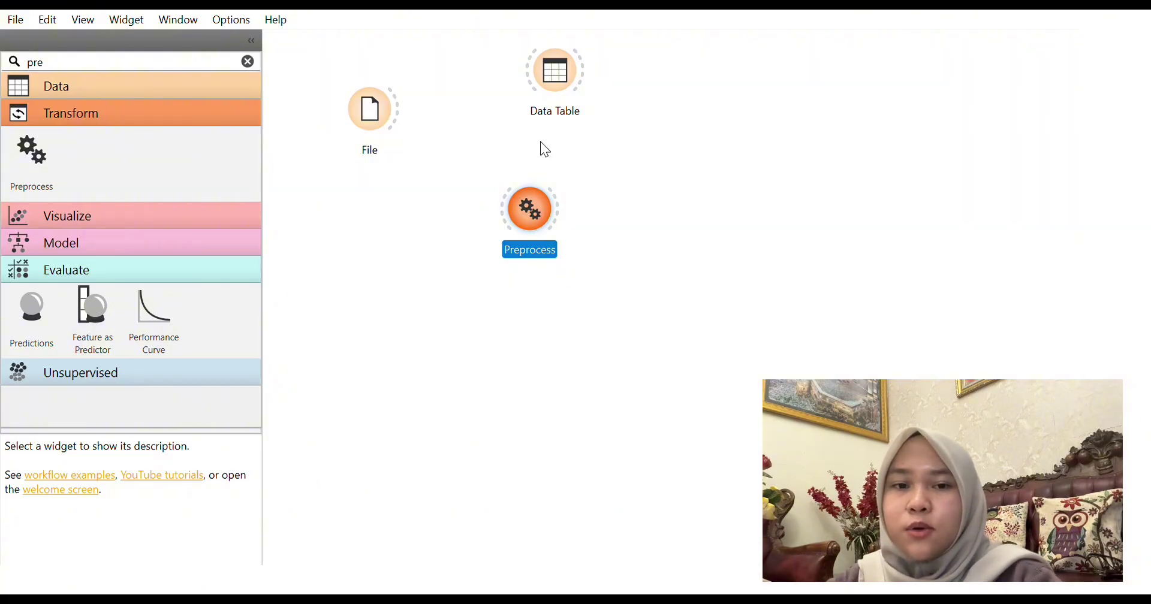
mouse_move(405, 108)
left_mouse_down()
mouse_move(396, 103)
mouse_move(535, 64)
left_mouse_up()
left_click_drag(397, 109, 503, 202)
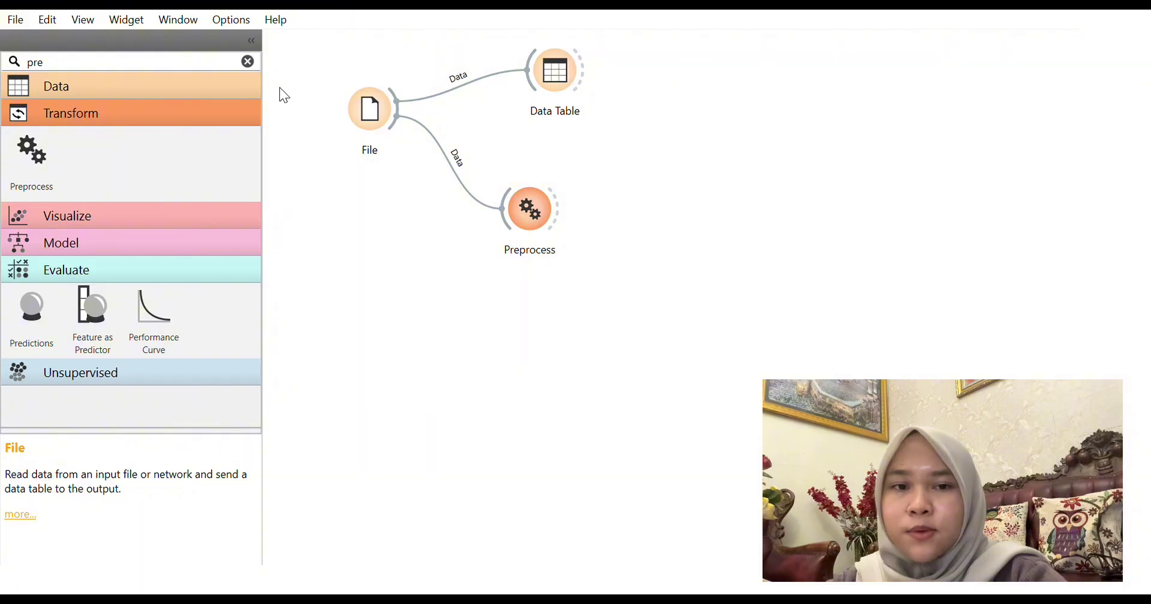
Add a second Data Table widget to the upper right of Preprocess.
left_click(247, 61)
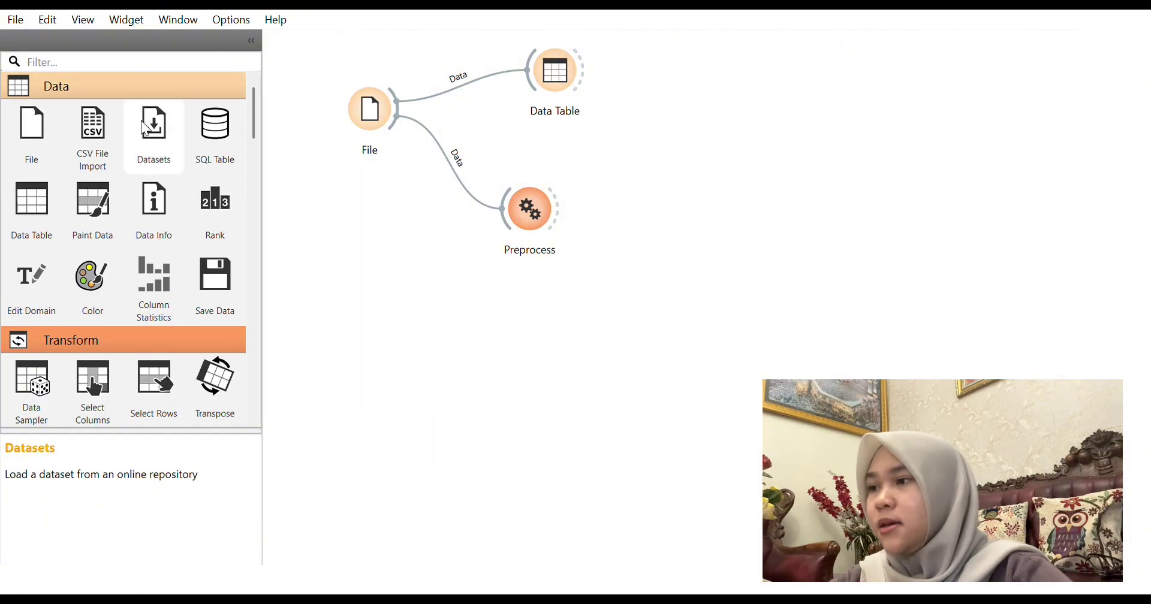
left_click(51, 215)
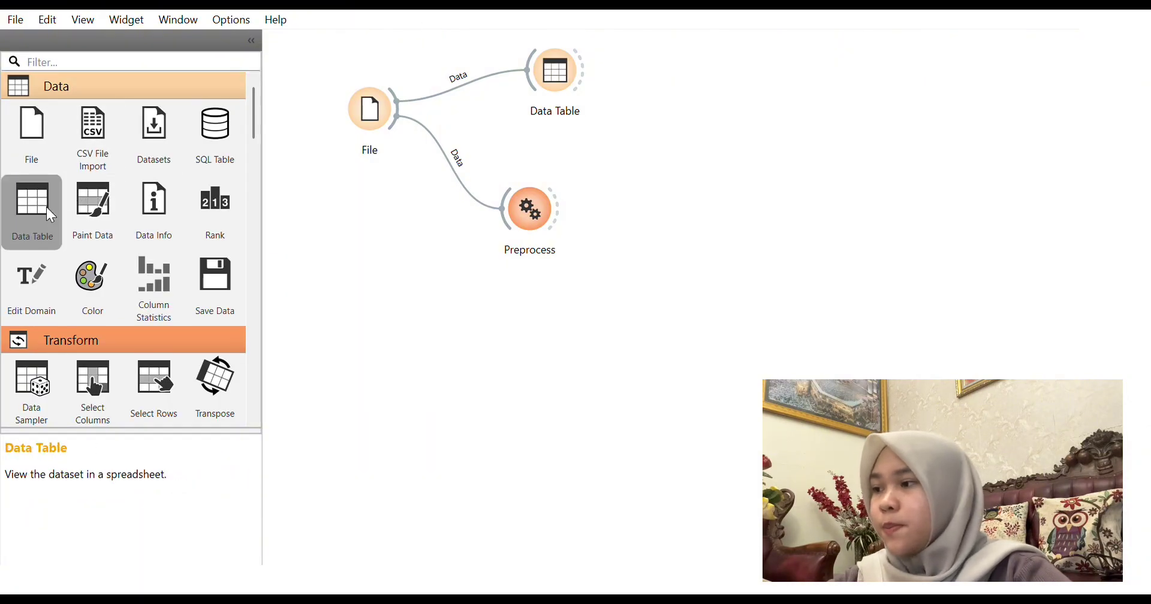
left_click_drag(52, 215, 612, 174)
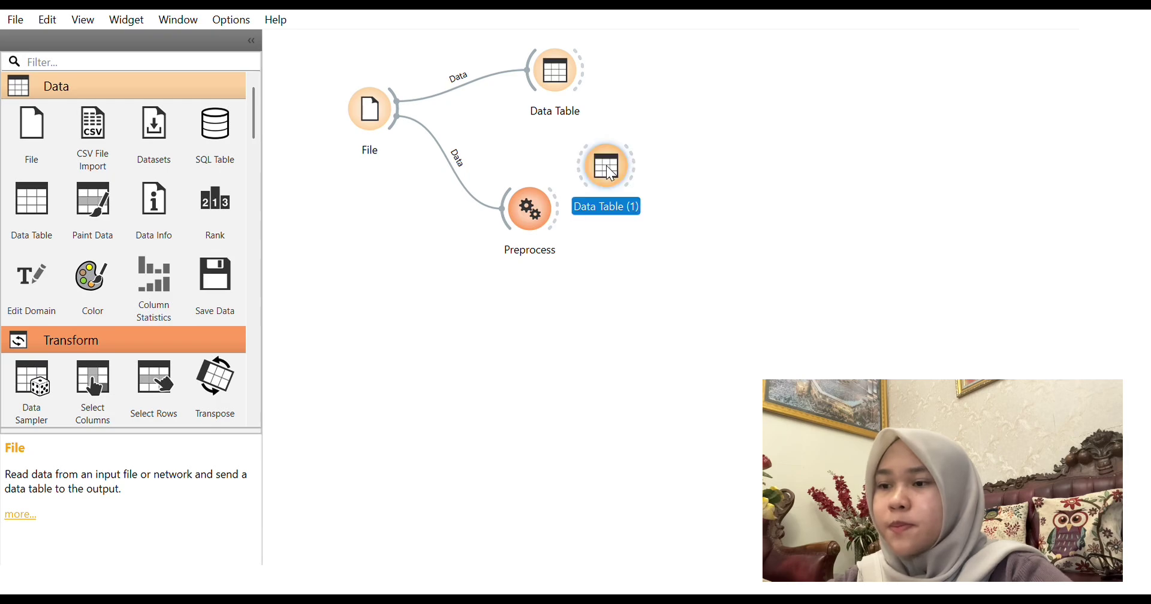
Find the k-Means widget and place it to the lower right of Preprocess.
left_click(198, 68)
type("k mea")
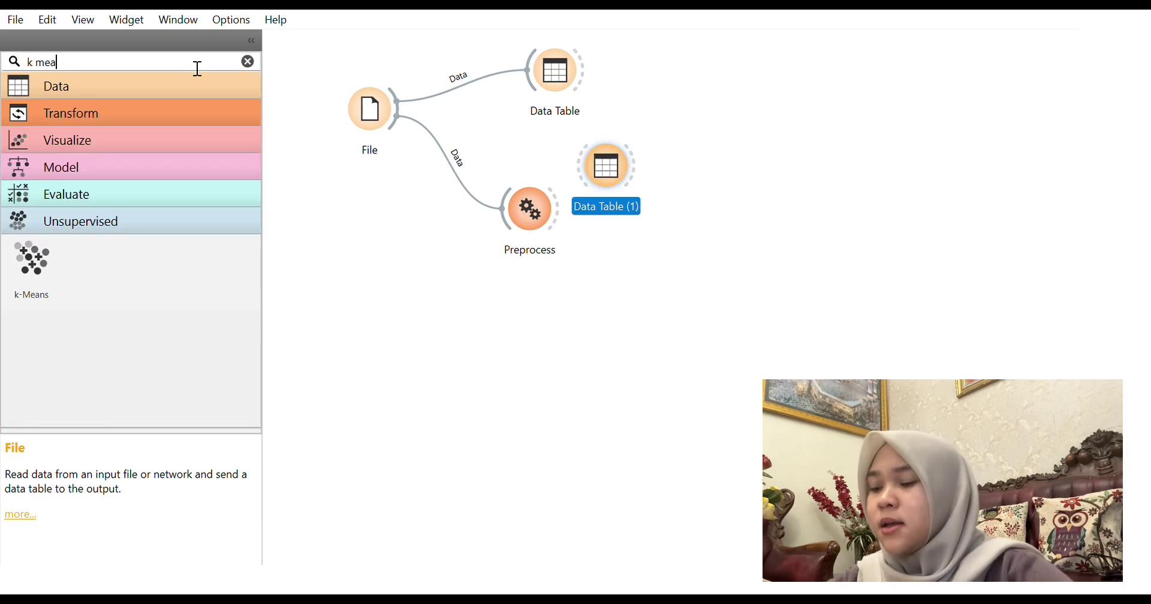
type("n")
left_click_drag(24, 272, 99, 278)
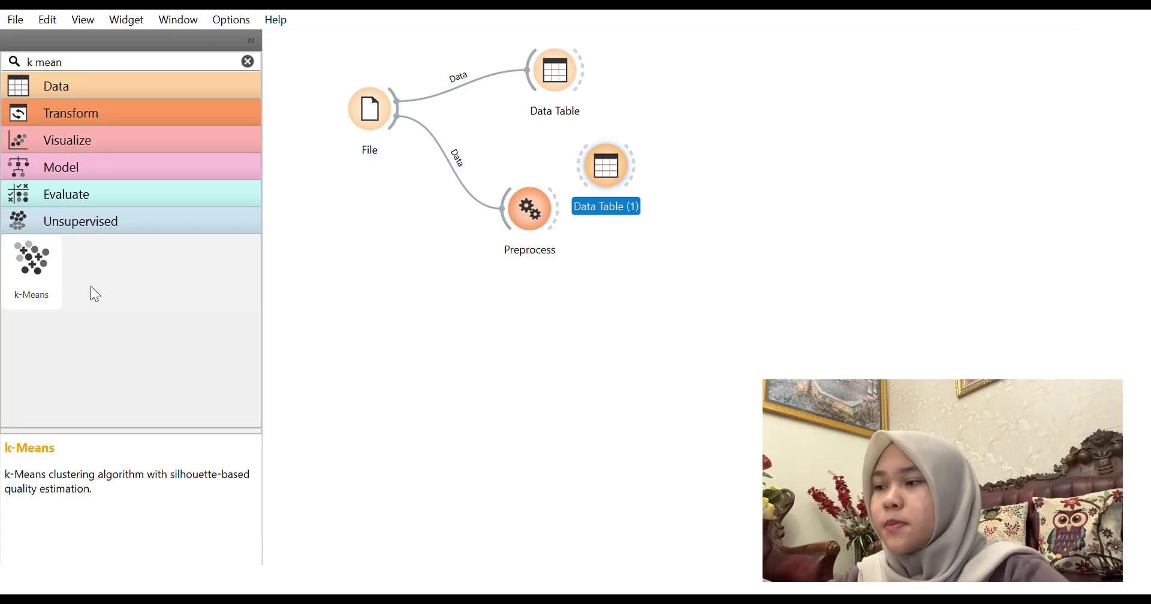
left_click(47, 284)
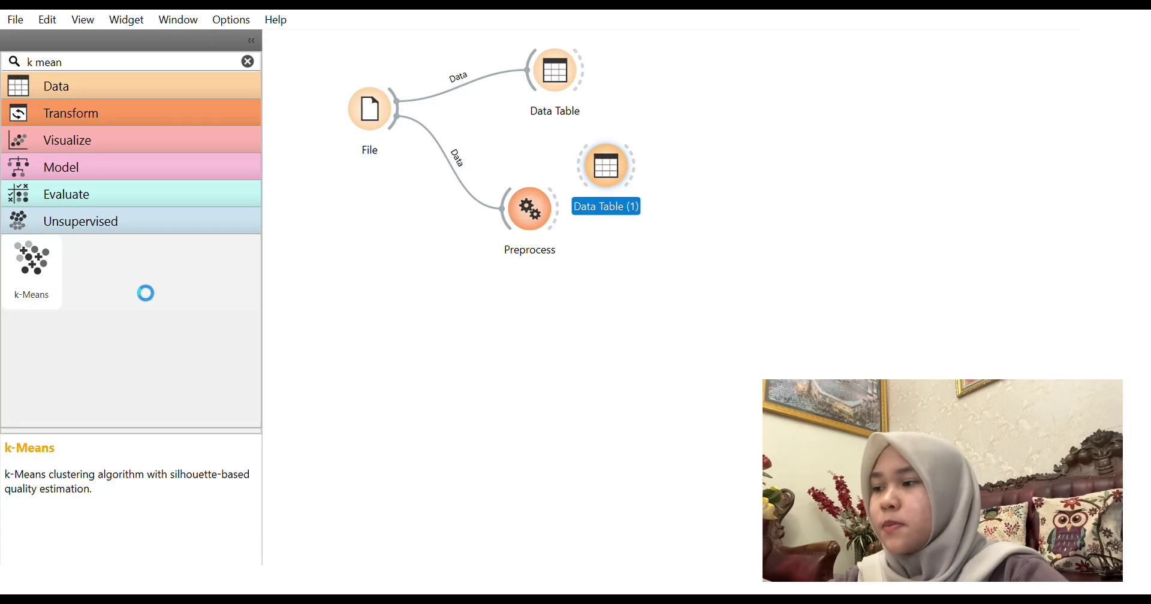
left_click_drag(732, 175, 631, 297)
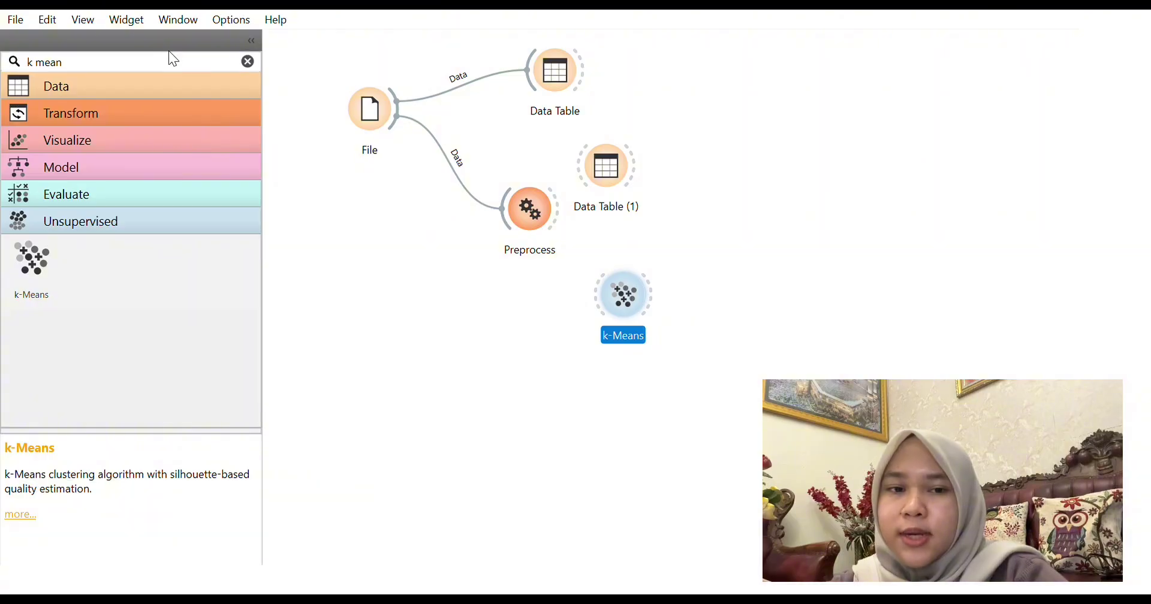
Find the Scatter Plot widget and place it to the upper right of k-Means.
left_click(247, 62)
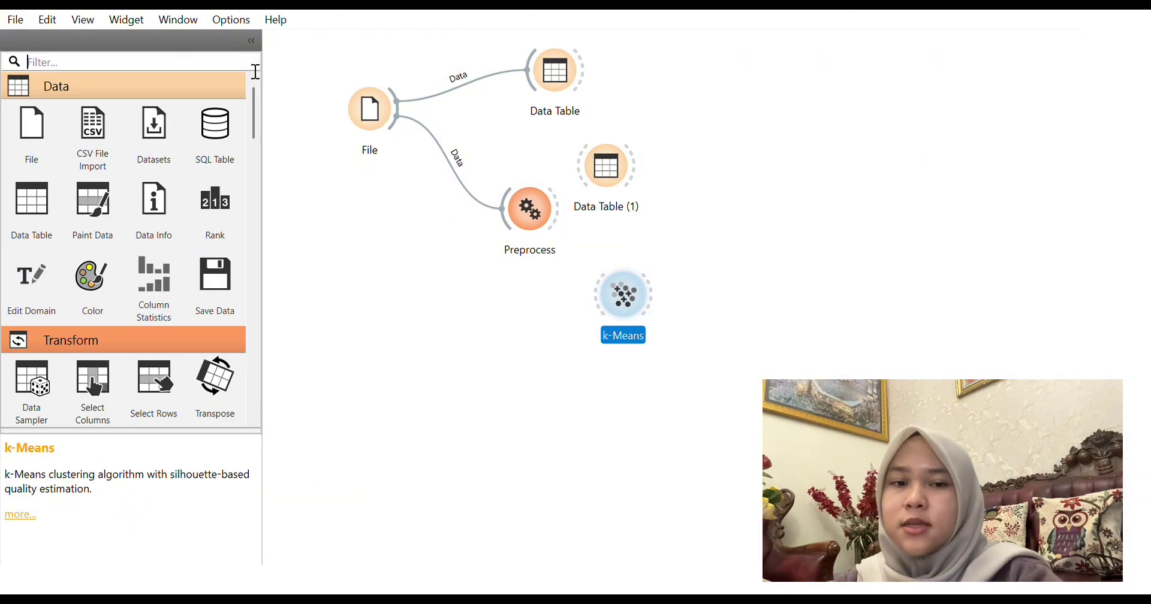
type("s")
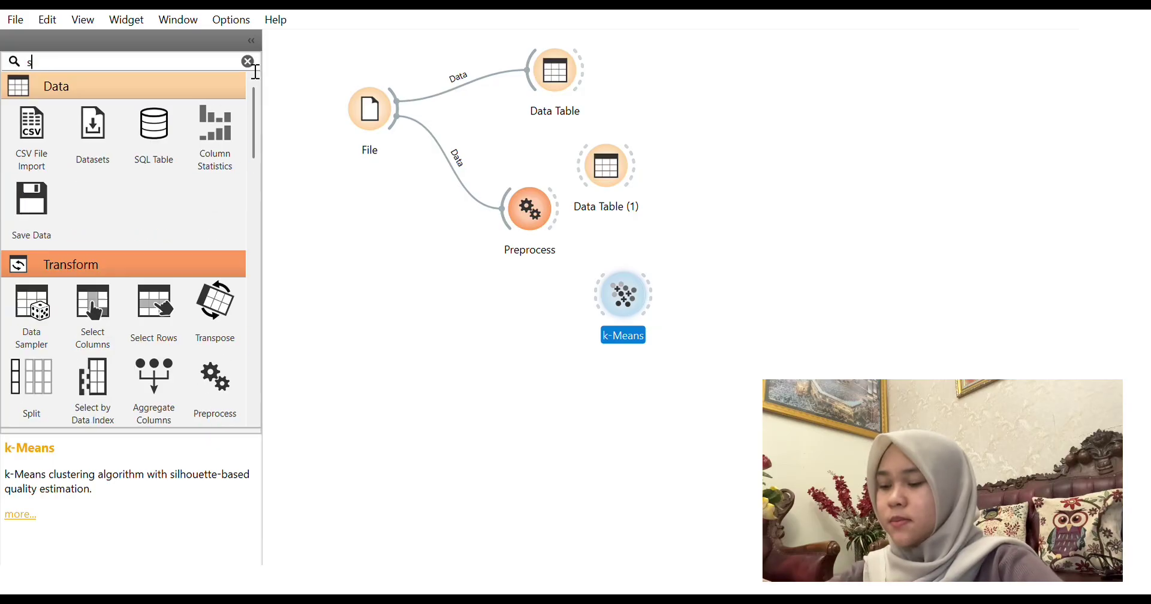
type("catter")
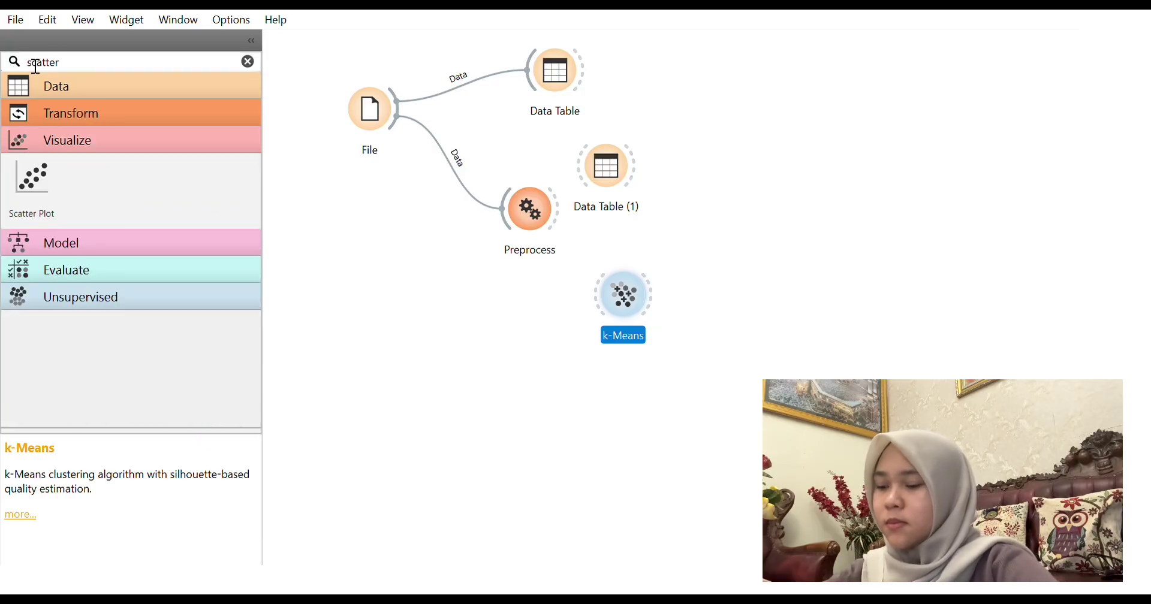
left_click_drag(44, 176, 697, 134)
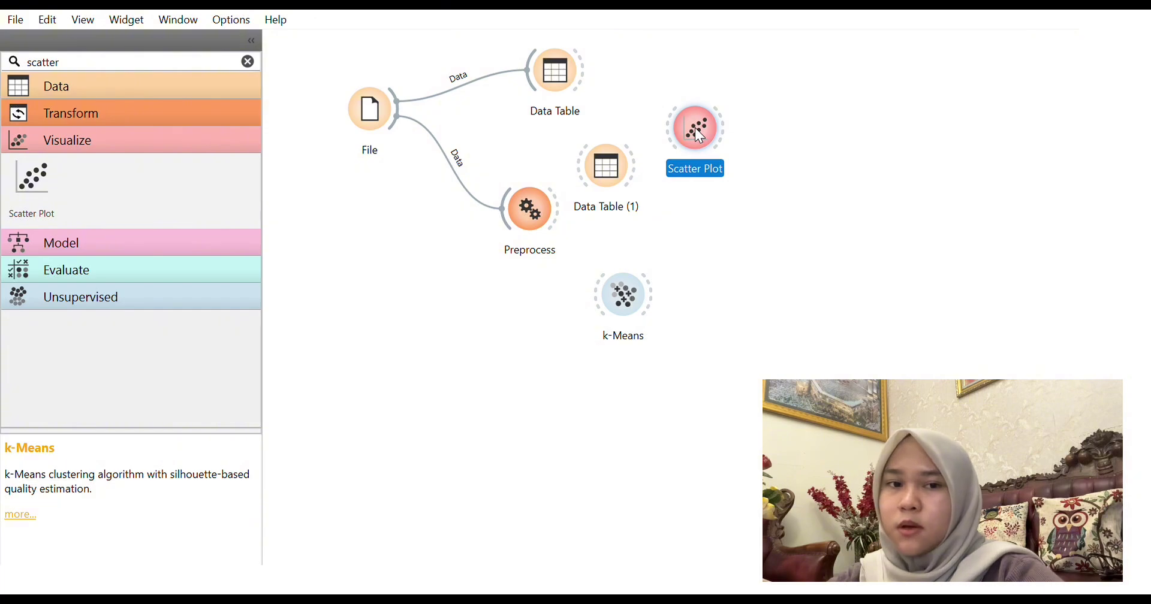
left_click_drag(699, 136, 742, 254)
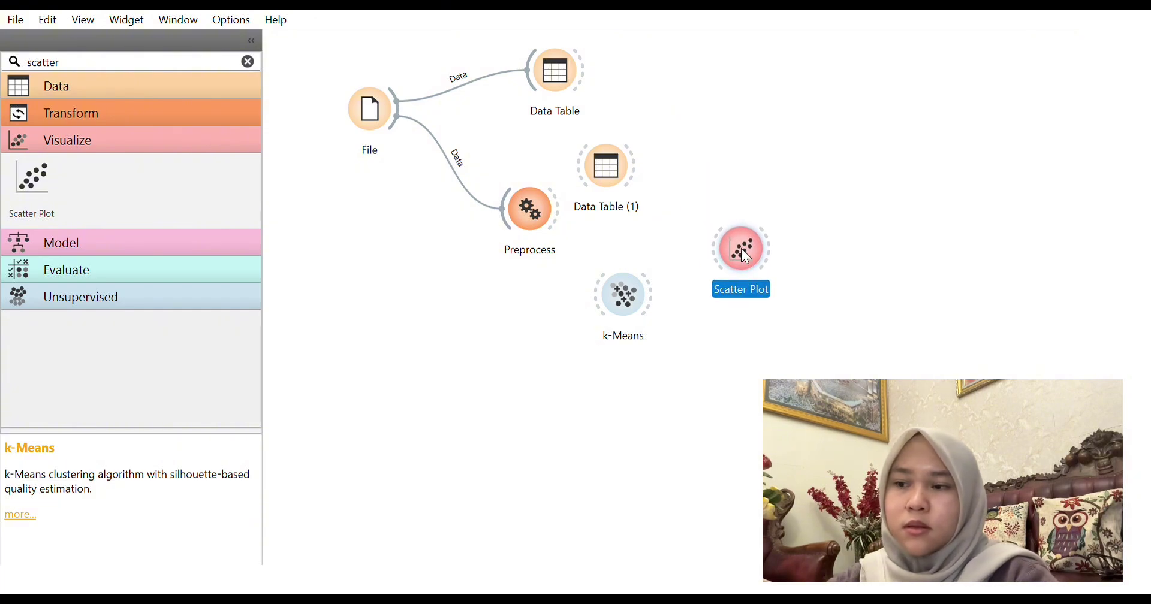
Shift Data Table (1) slightly to the right and add a third Data Table widget to the lower right of k-Means.
left_click_drag(607, 175, 627, 176)
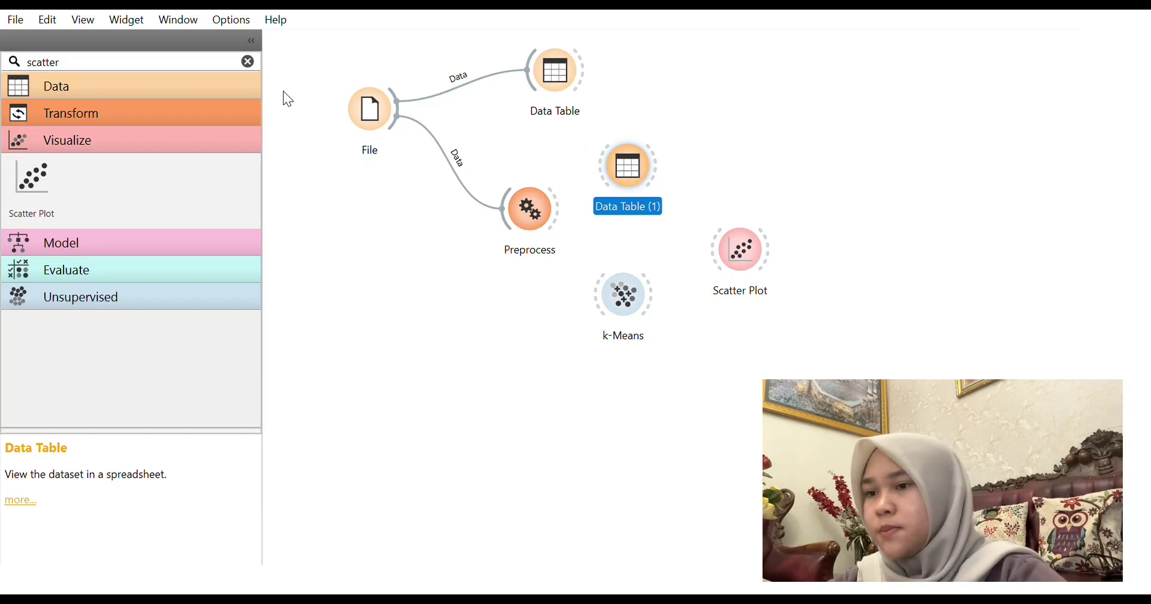
left_click(253, 63)
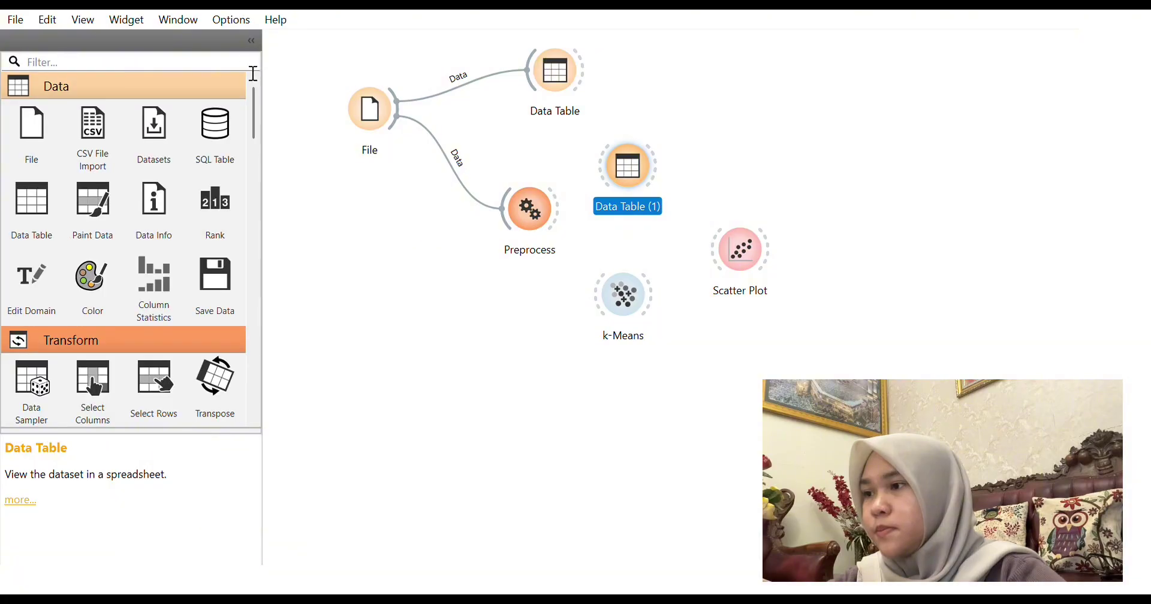
left_click_drag(49, 201, 710, 355)
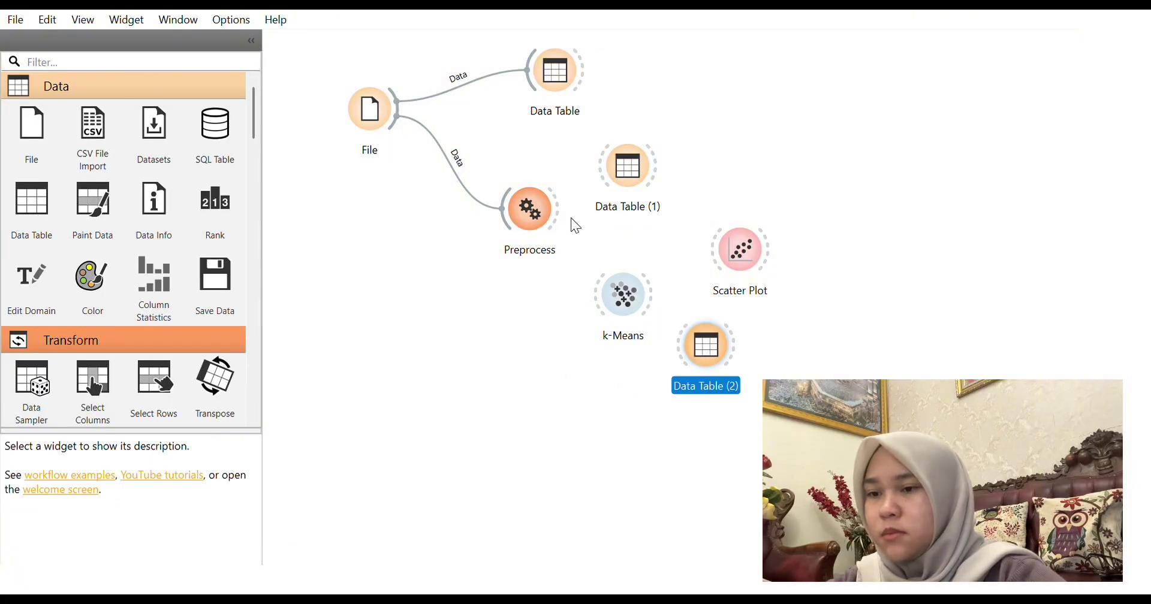
Link Preprocess to Data Table (1) and k-Means, and link k-Means to Scatter Plot and the third Data Table.
left_click_drag(560, 221, 682, 168)
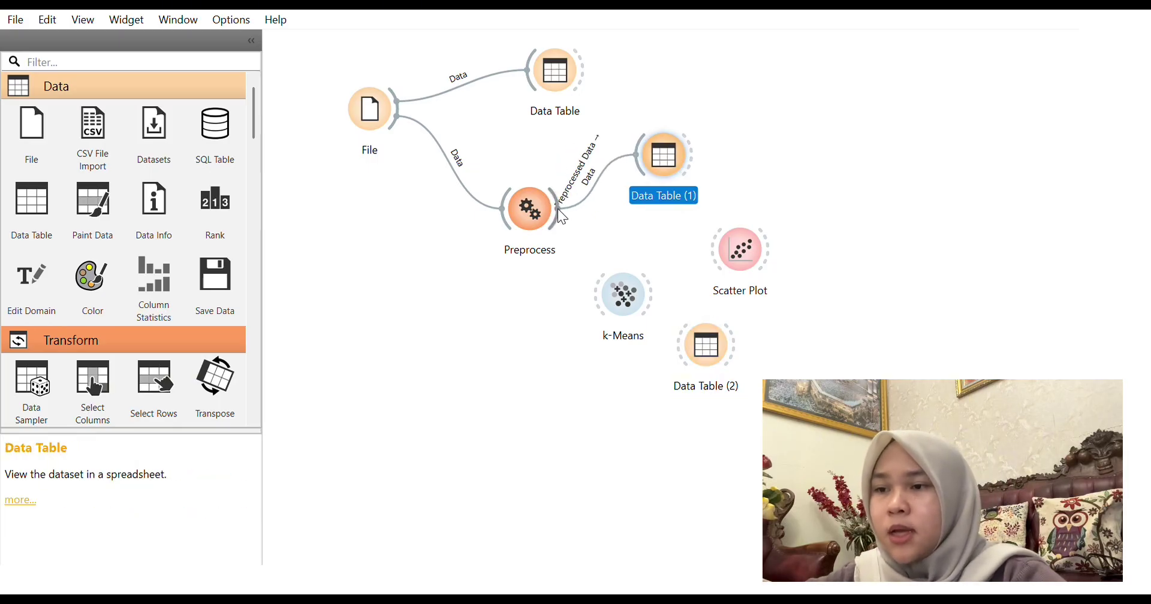
left_click_drag(561, 214, 599, 294)
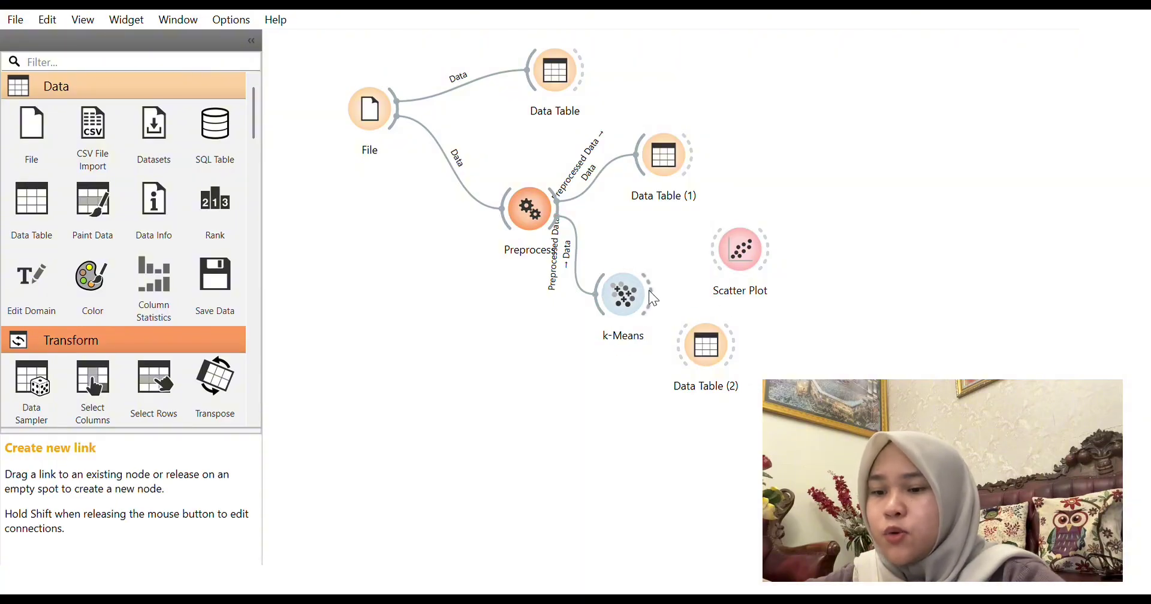
left_click_drag(704, 263, 711, 258)
left_click_drag(653, 300, 688, 343)
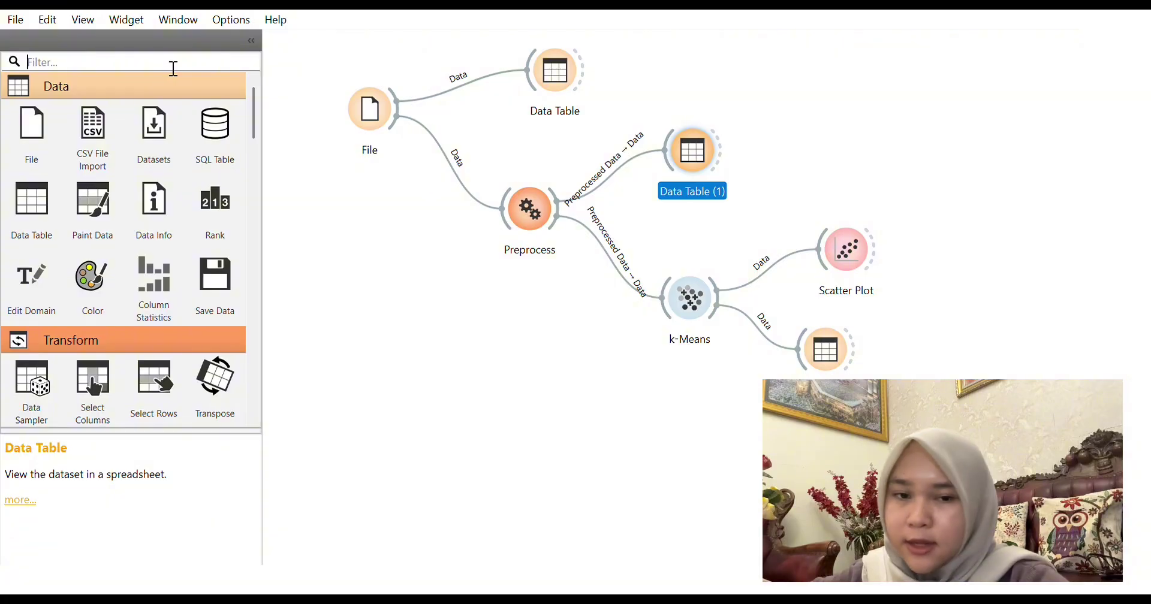
Add a Save Data widget beside the third Data Table and link that table to it.
type("save")
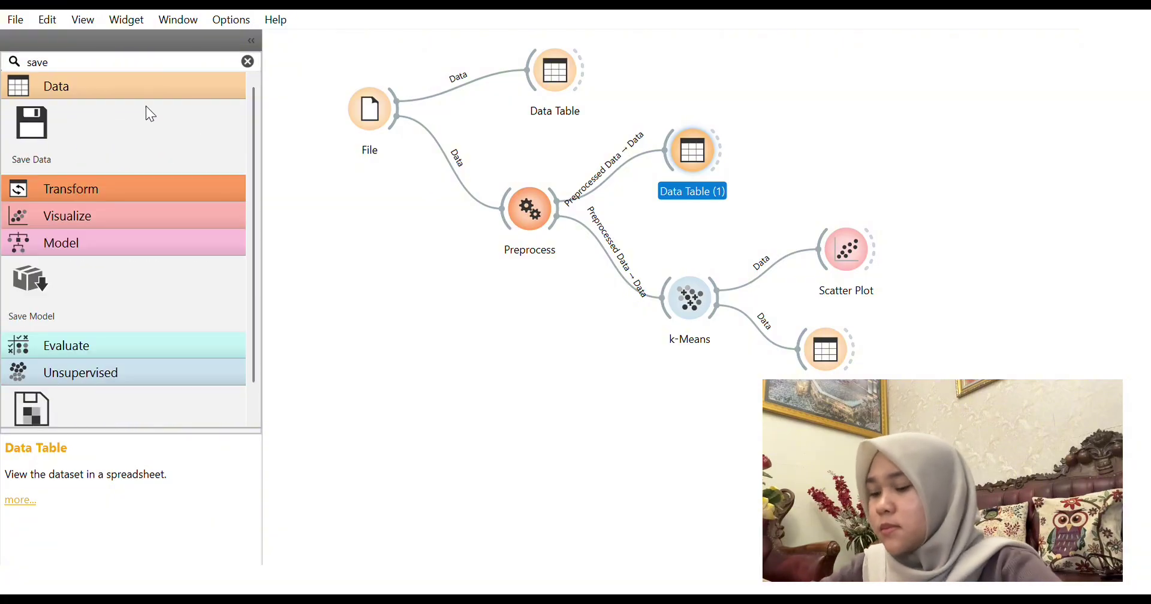
left_click_drag(37, 131, 951, 349)
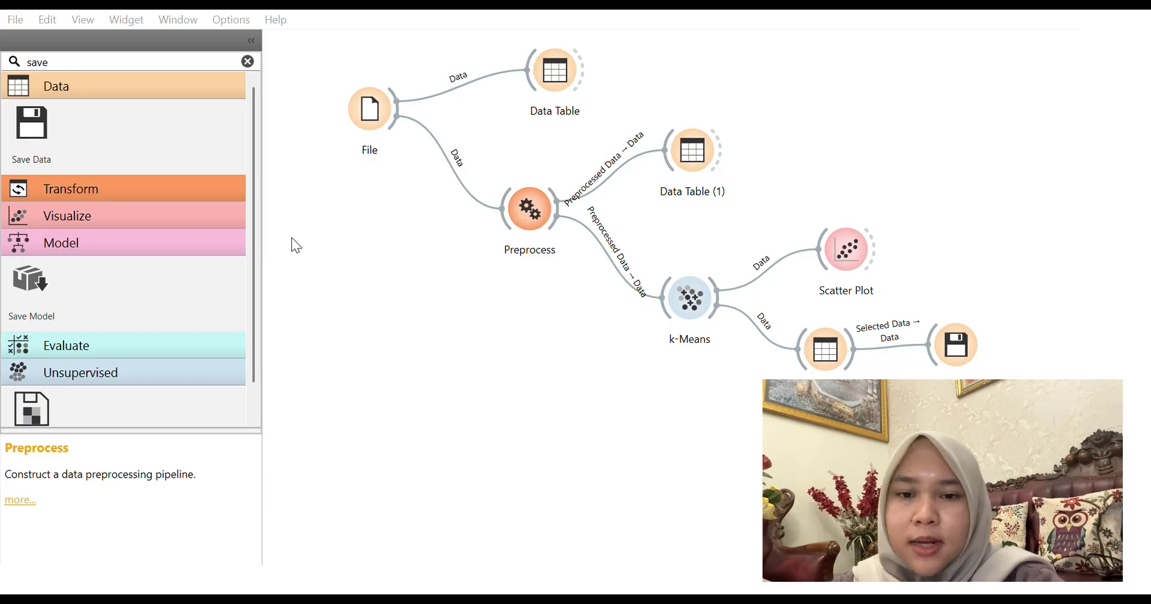
Open the Preprocess widget to review its Normalize Features options, and select the Scatter Plot widget.
double_click(529, 208)
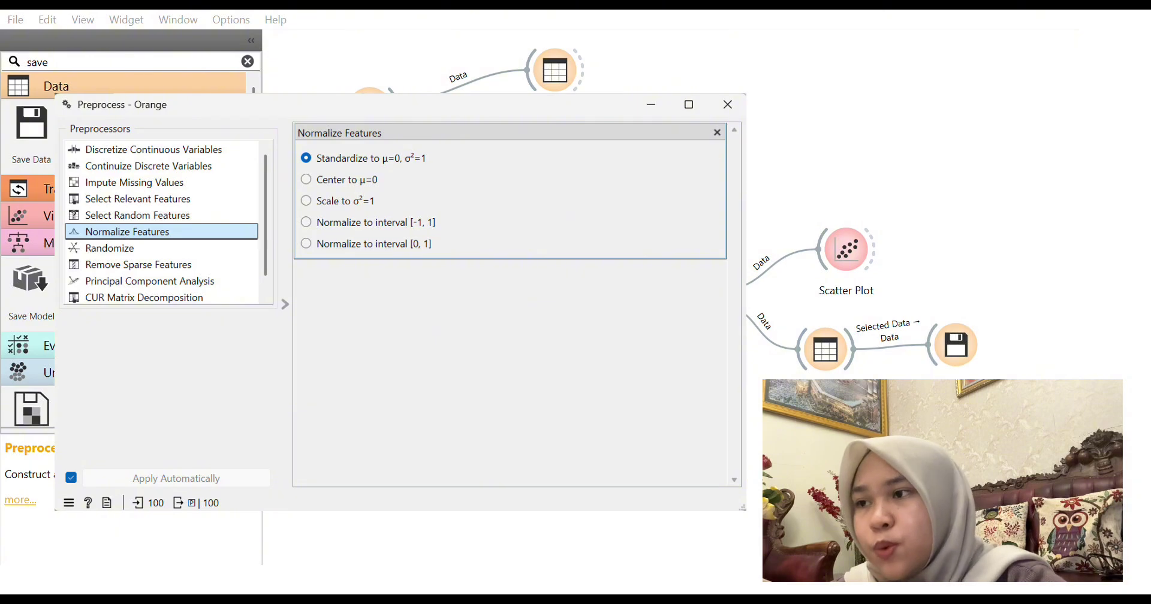
left_click(855, 251)
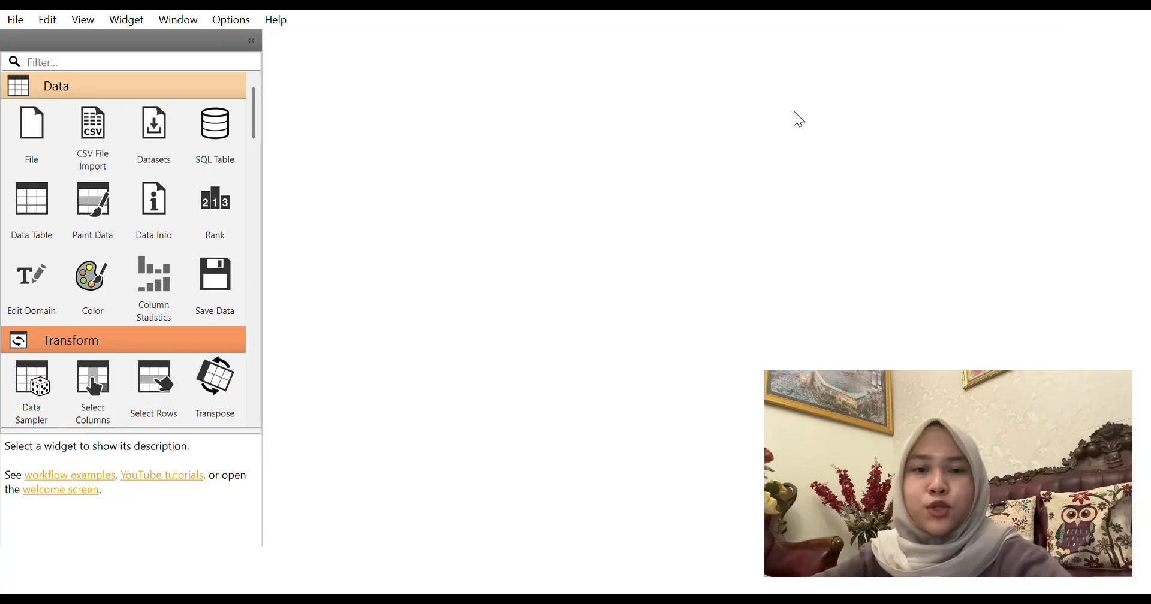
On an empty canvas, place a File widget and check its Hierarchical-Cluster-data-farmasi (1).csv source and column settings.
left_click_drag(35, 130, 348, 137)
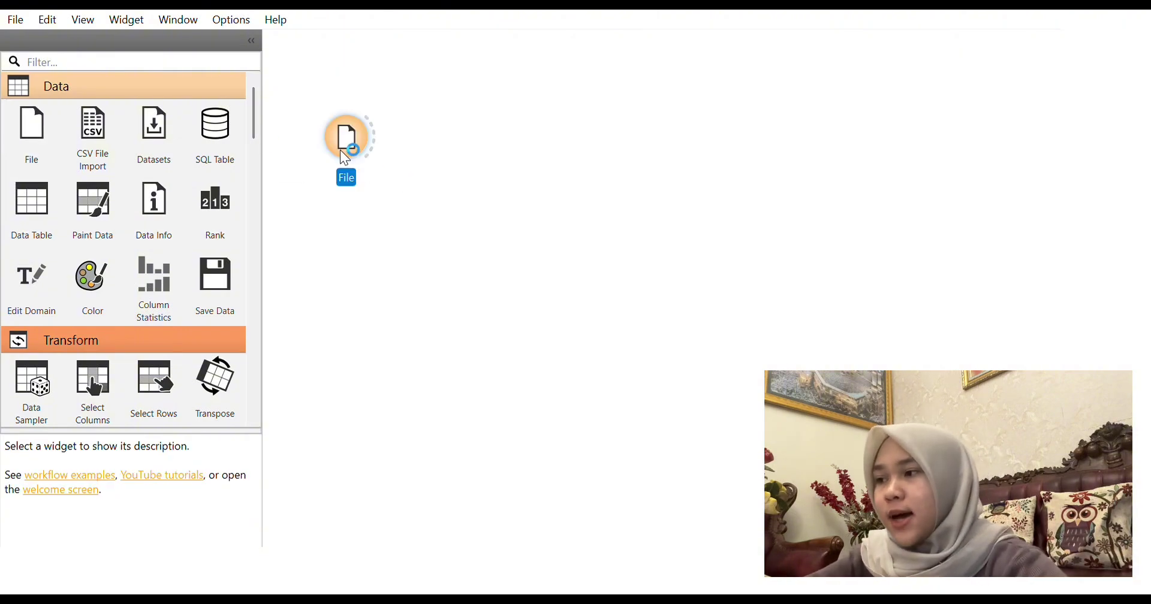
double_click(340, 144)
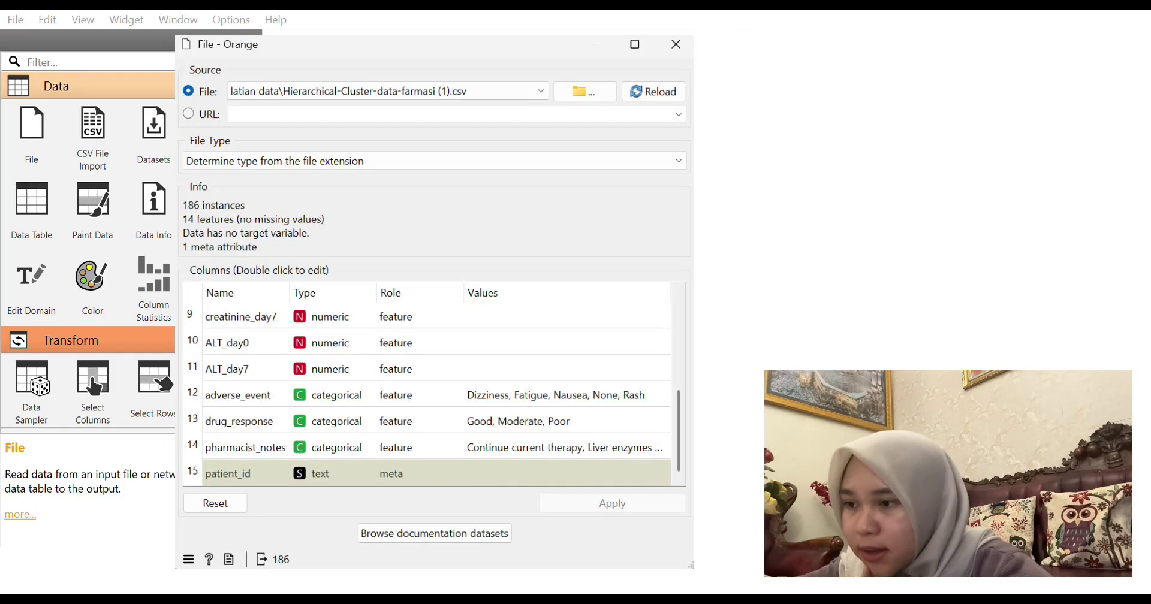
key("Escape")
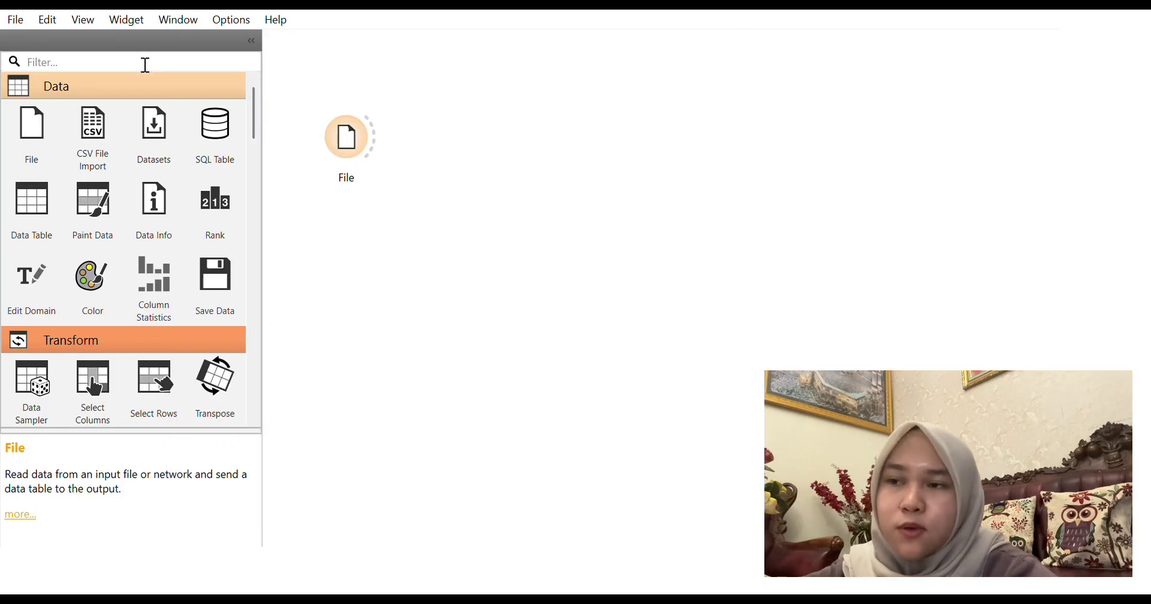
Add a Data Table widget to the right of File and a Distances widget below the table.
type("da")
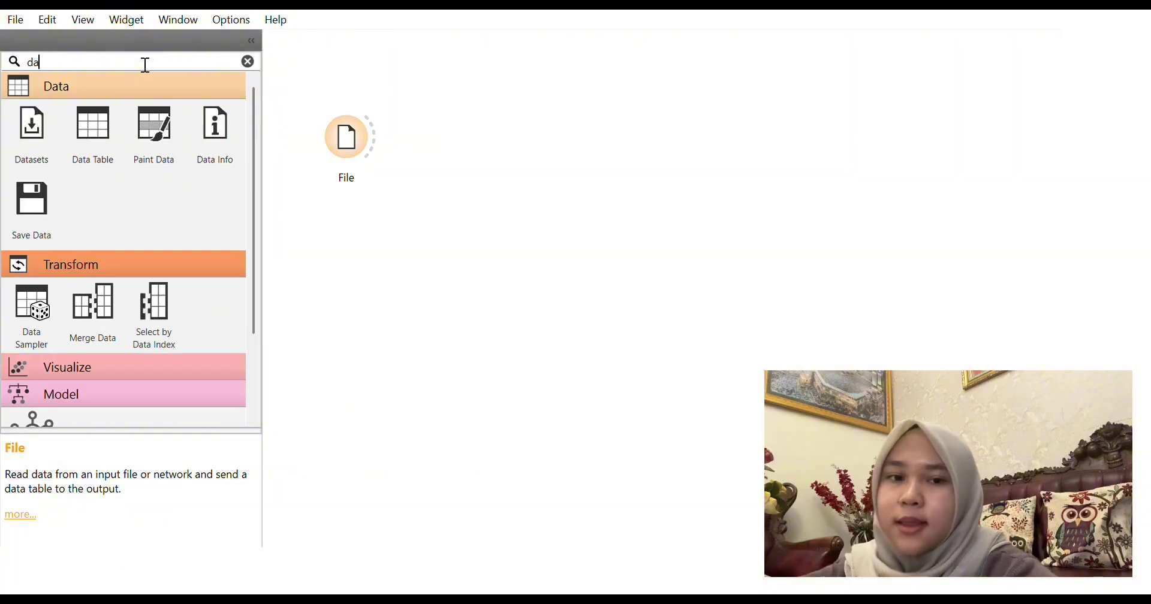
left_click_drag(93, 134, 467, 129)
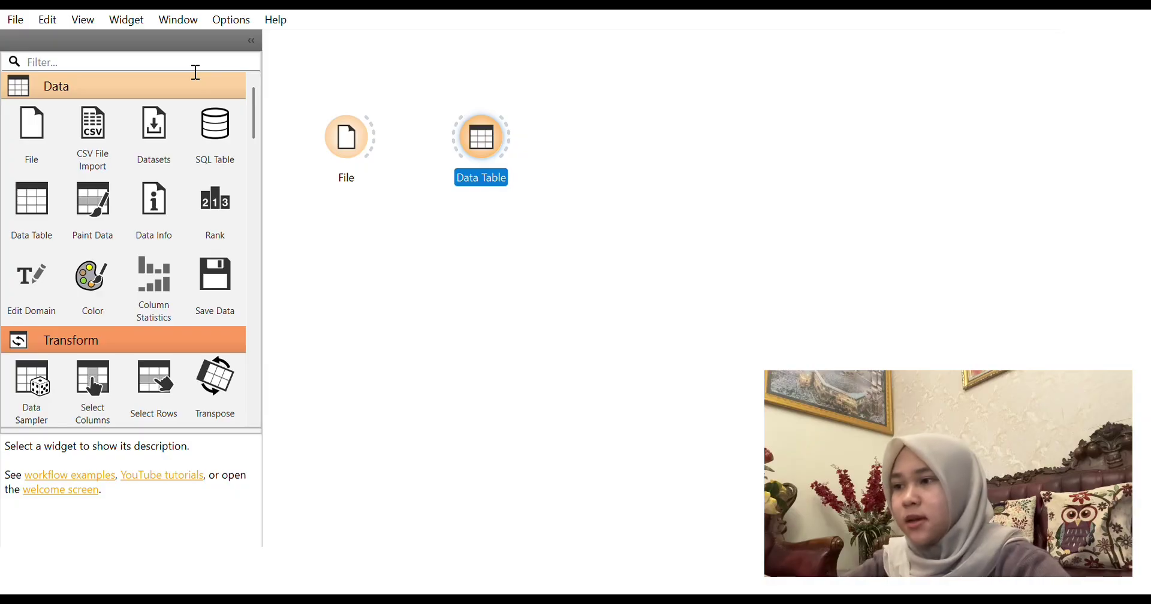
type("dis")
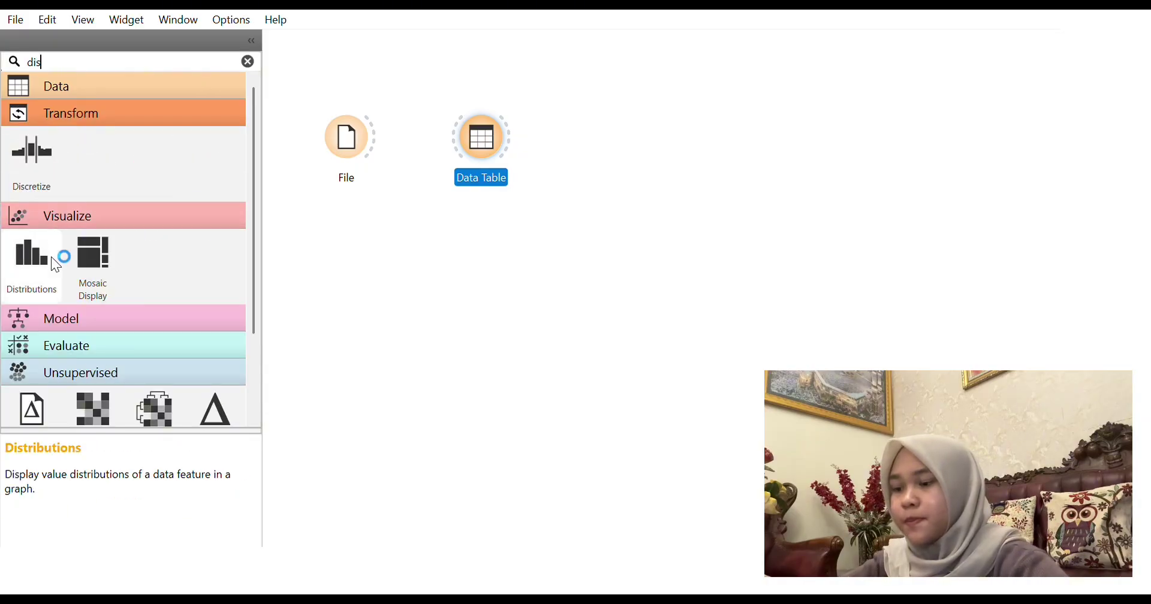
scroll(57, 256, "down", 3)
left_click_drag(217, 304, 456, 267)
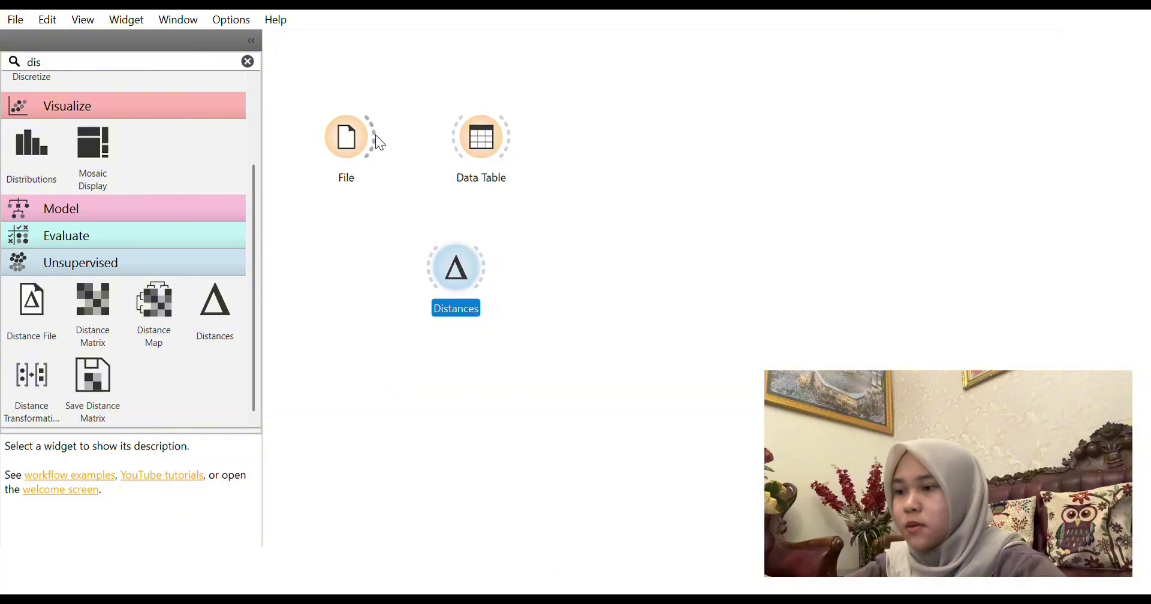
Link File to both Data Table and Distances, and place a Distance Map widget to the right of Distances.
left_click_drag(375, 135, 456, 139)
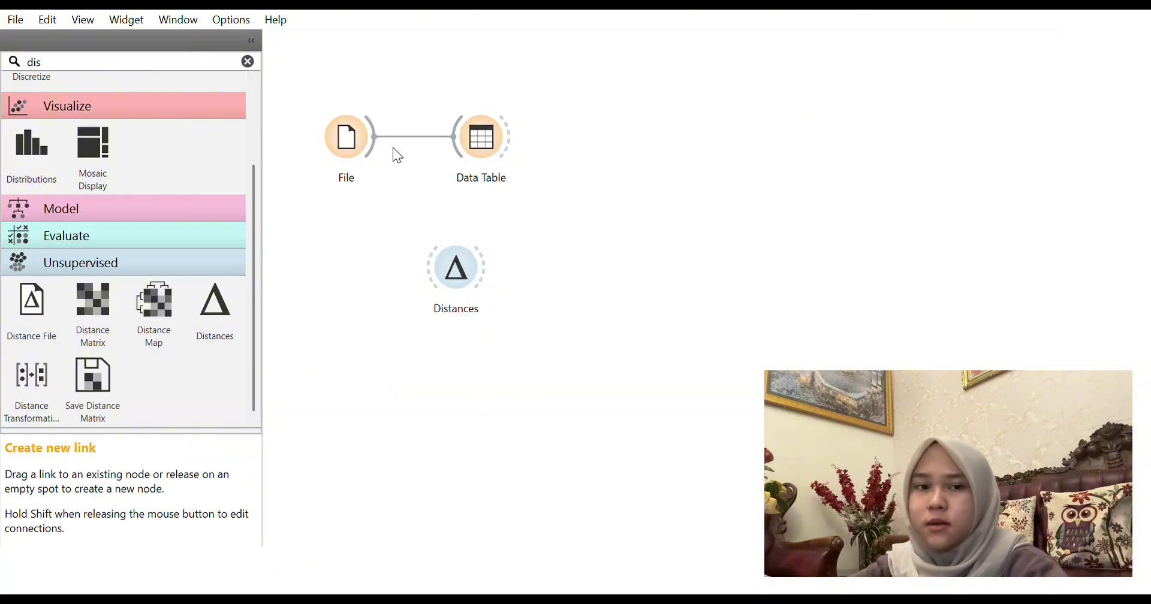
left_click_drag(374, 147, 486, 233)
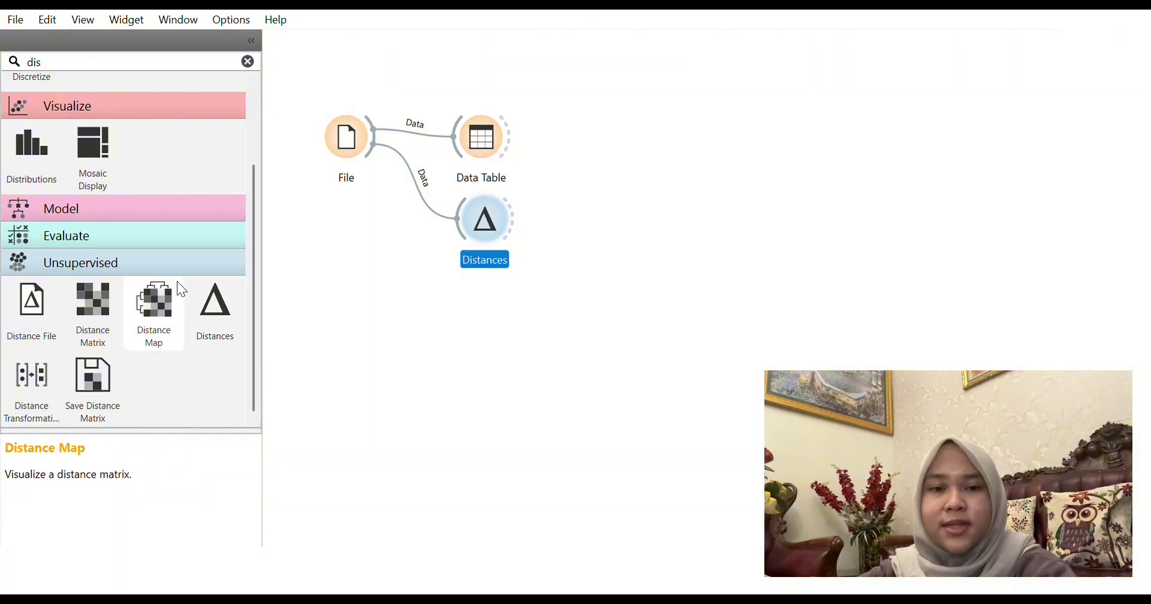
left_click_drag(164, 299, 564, 220)
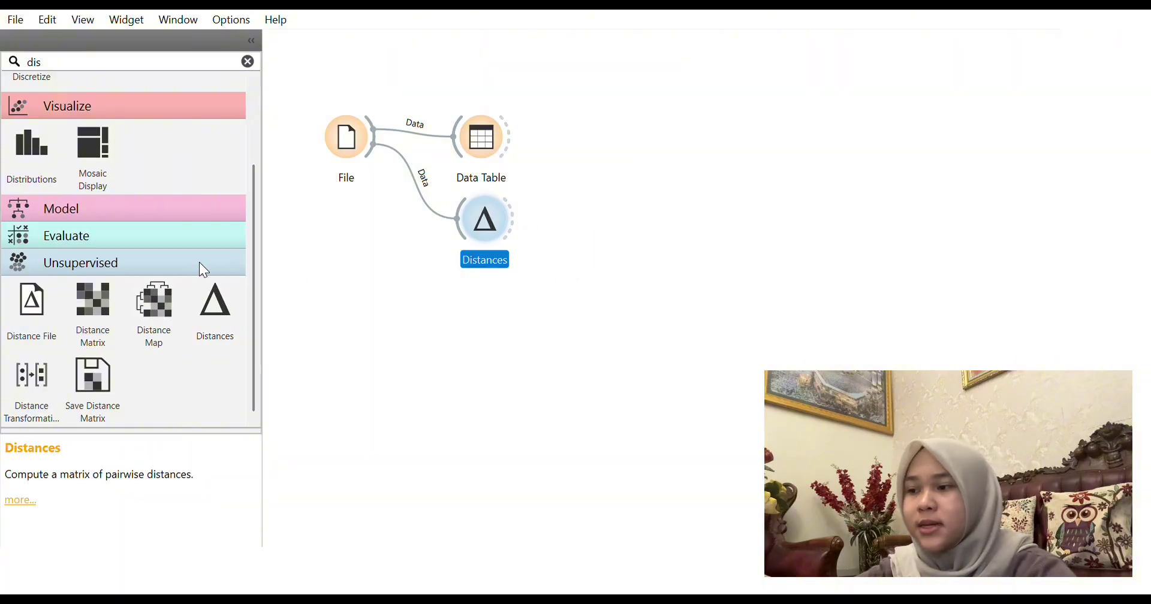
Add a Hierarchical Clustering widget below Distance Map, and link Distances to both of these widgets.
left_click(174, 286)
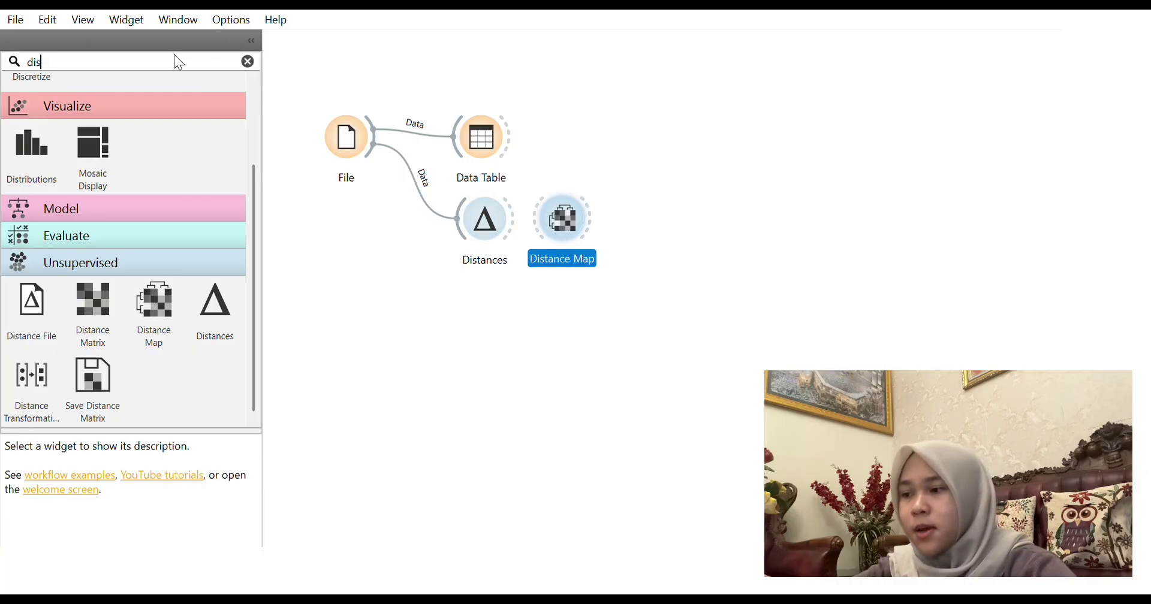
key("BackSpace")
key("BackSpace")
key("BackSpace")
type("hie")
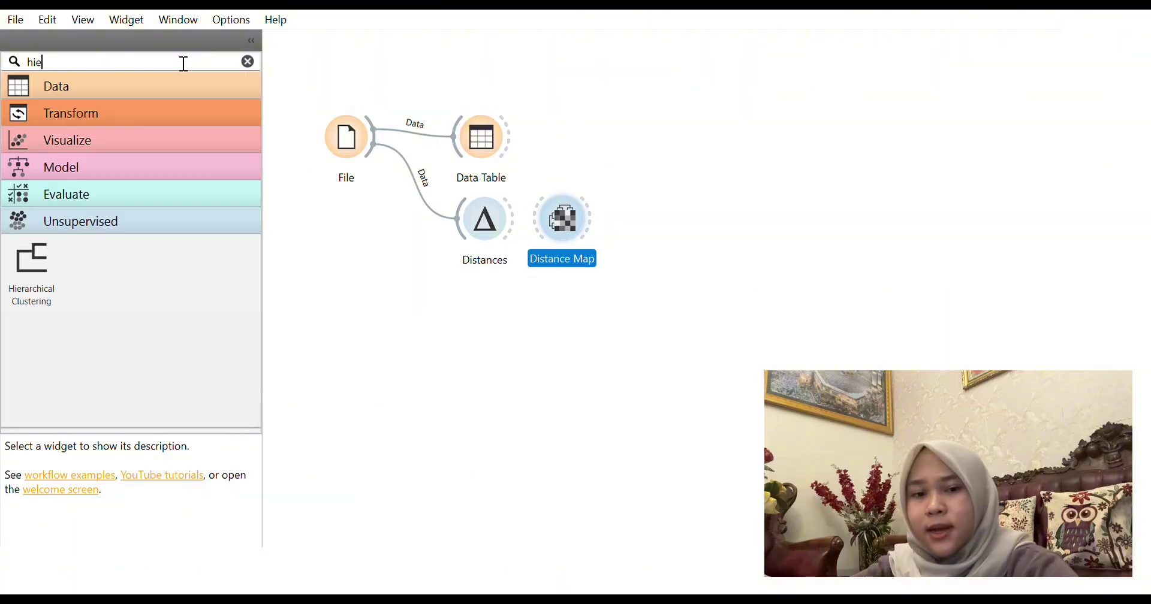
type("r")
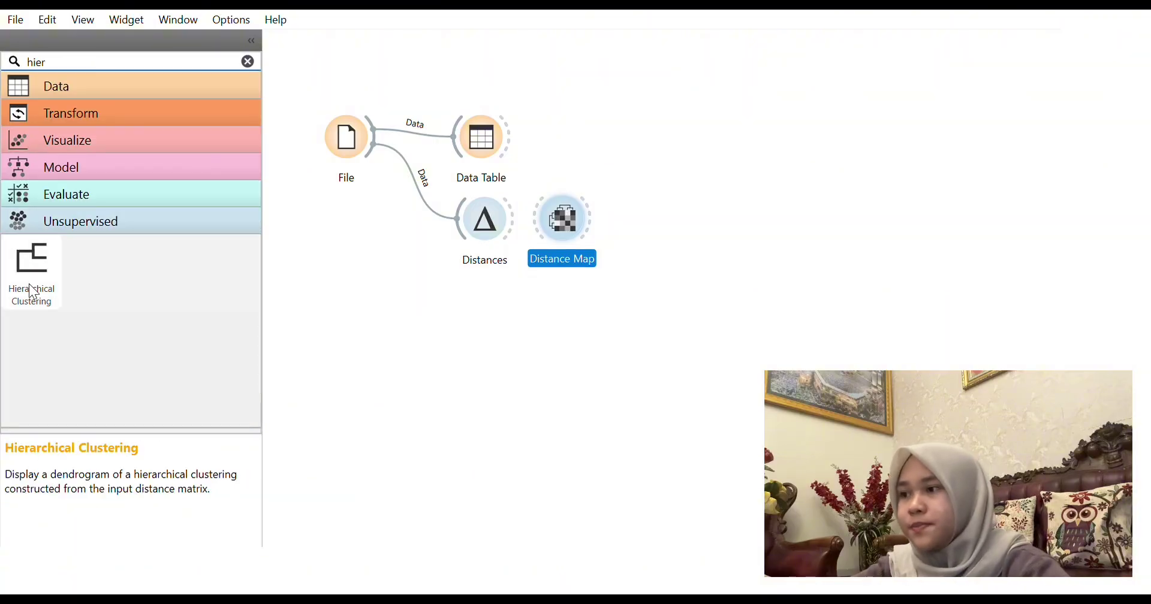
left_click_drag(33, 292, 555, 310)
left_click_drag(557, 211, 558, 306)
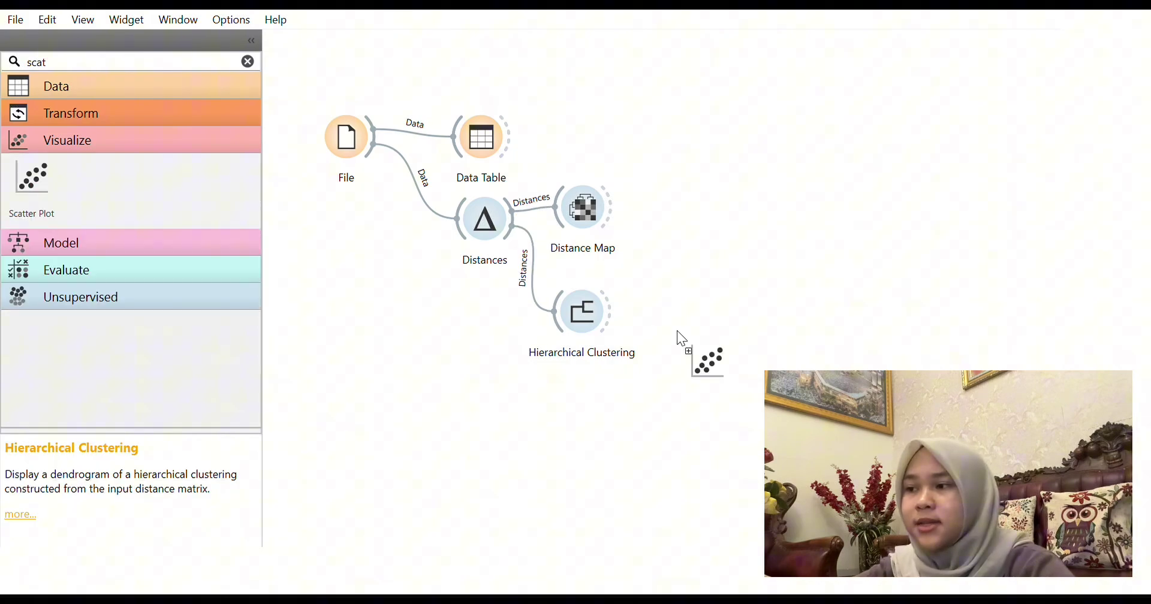
Add Scatter Plot, Box Plot and a second Data Table widget to the right of Hierarchical Clustering.
left_click_drag(677, 329, 676, 331)
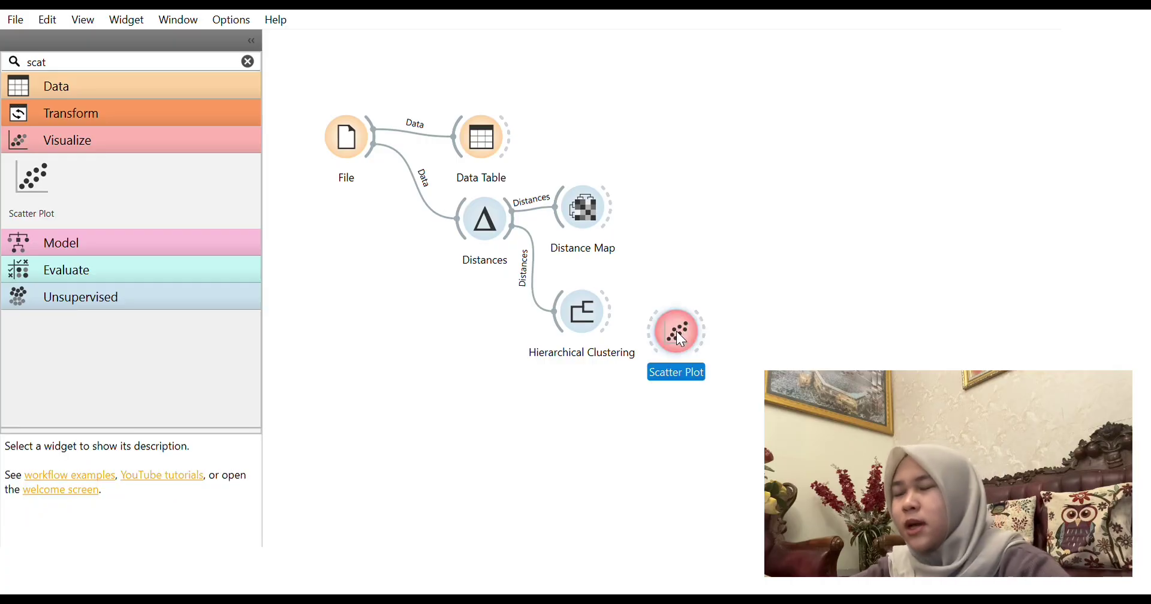
left_click(247, 61)
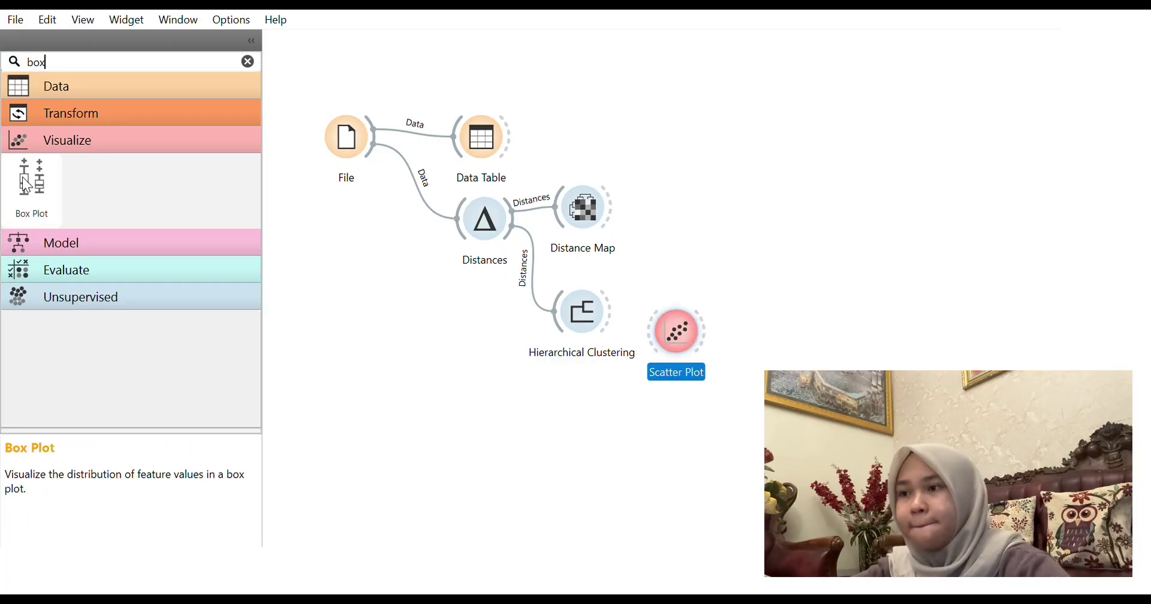
left_click(22, 178)
mouse_move(23, 178)
left_mouse_down()
mouse_move(263, 158)
mouse_move(728, 237)
mouse_move(713, 252)
mouse_move(708, 244)
left_mouse_up()
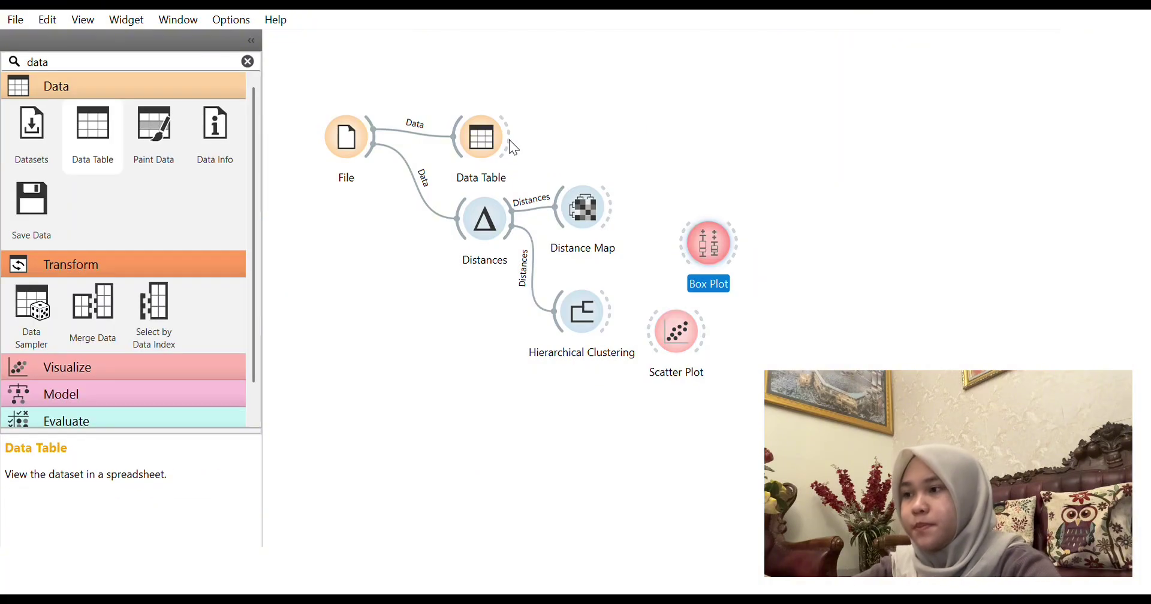
key("Return")
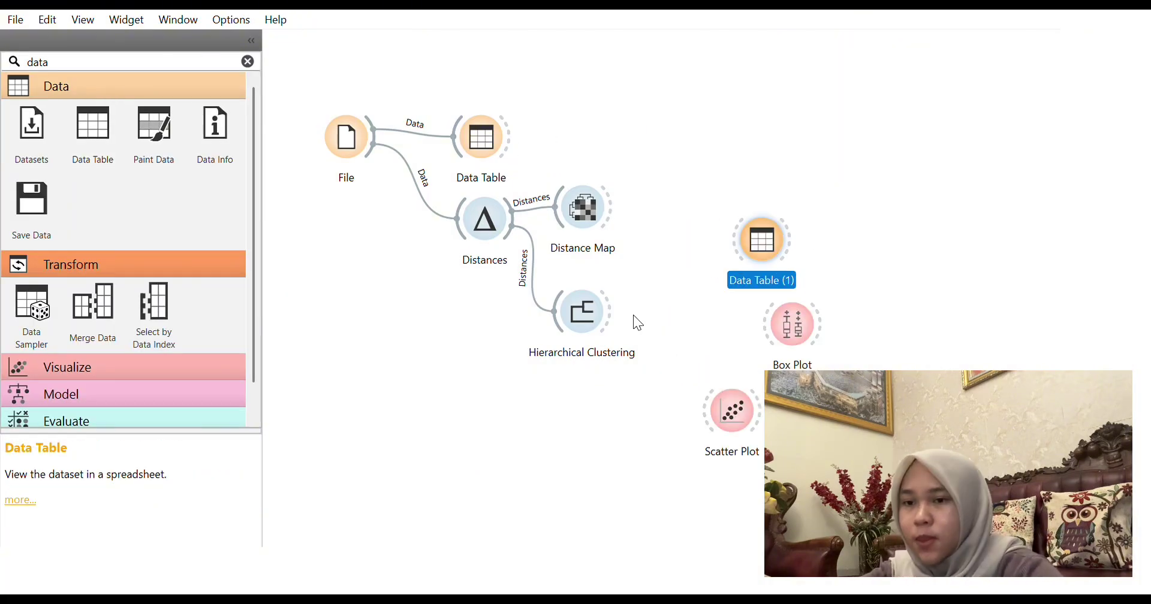
Link Hierarchical Clustering to the second Data Table, the Box Plot and the Scatter Plot.
left_click_drag(607, 312, 728, 248)
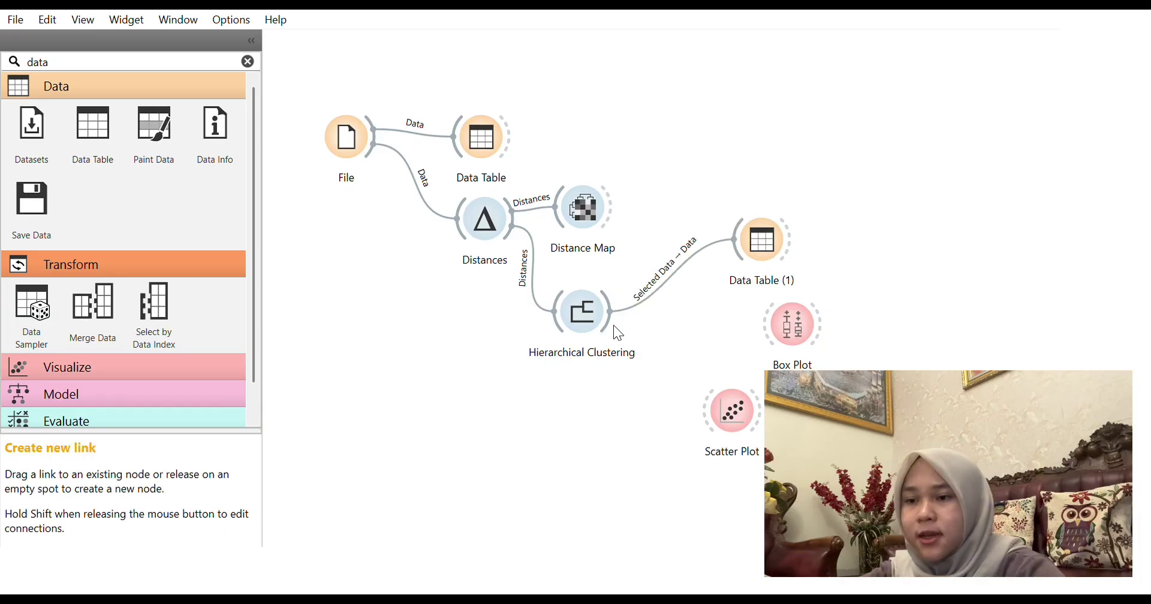
left_click_drag(611, 324, 762, 318)
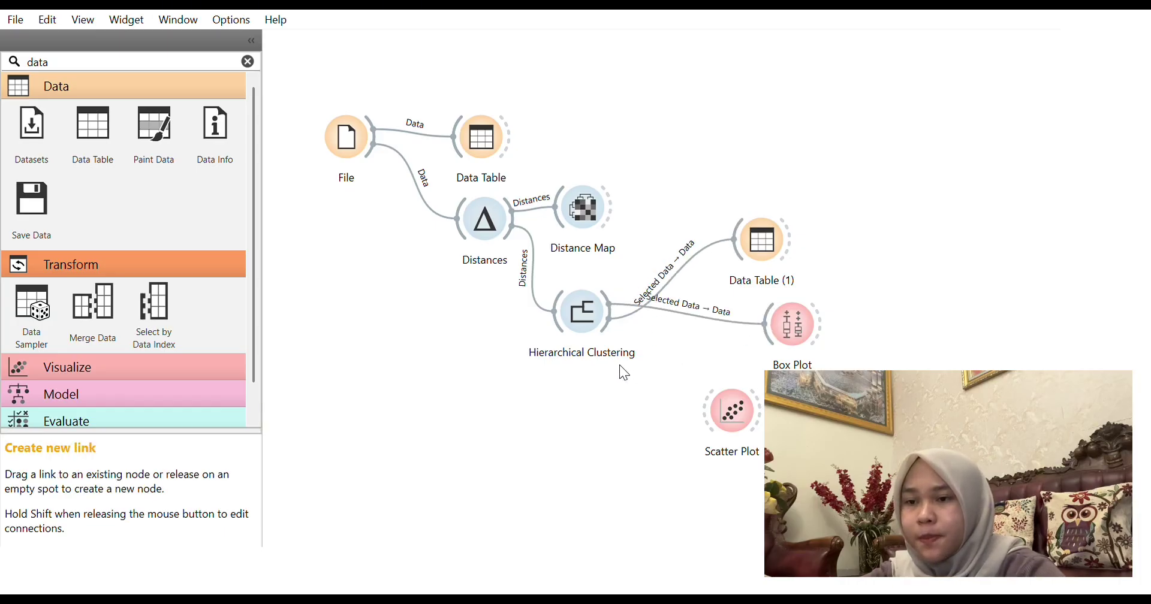
left_click_drag(607, 321, 702, 412)
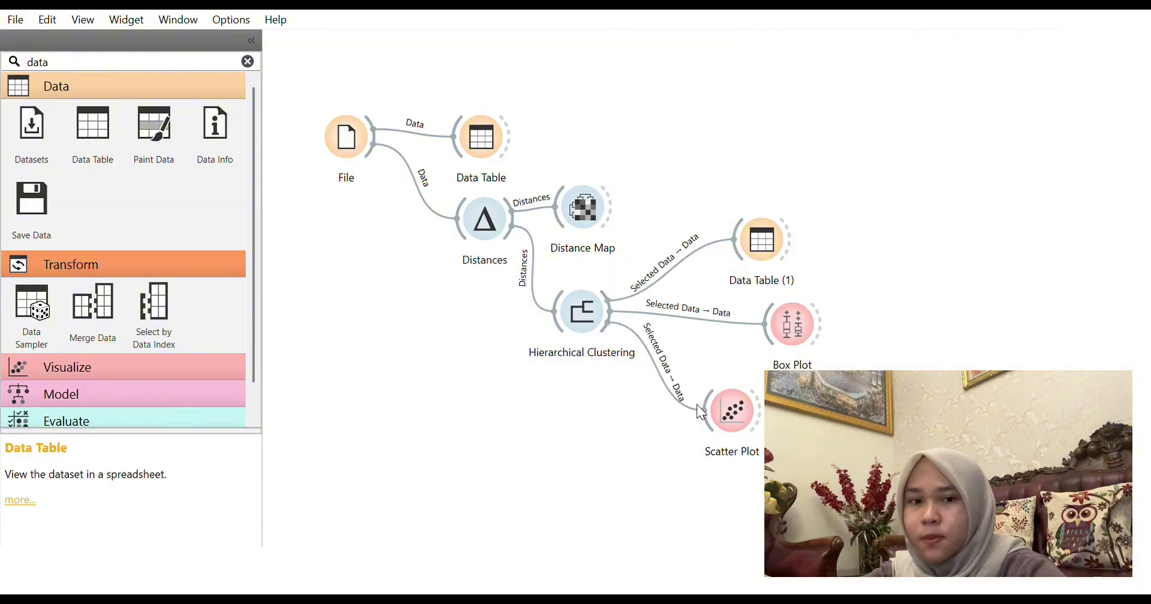
Edit the links from Hierarchical Clustering to Scatter Plot, Box Plot and the second Data Table to send its Data output instead of Selected Data.
double_click(668, 366)
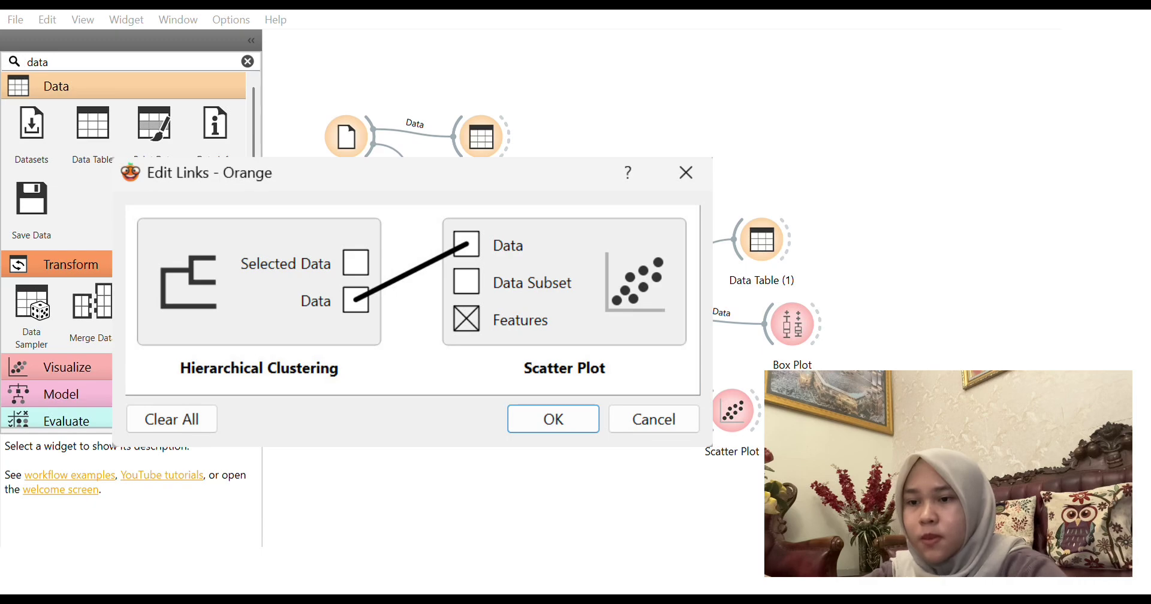
key("Return")
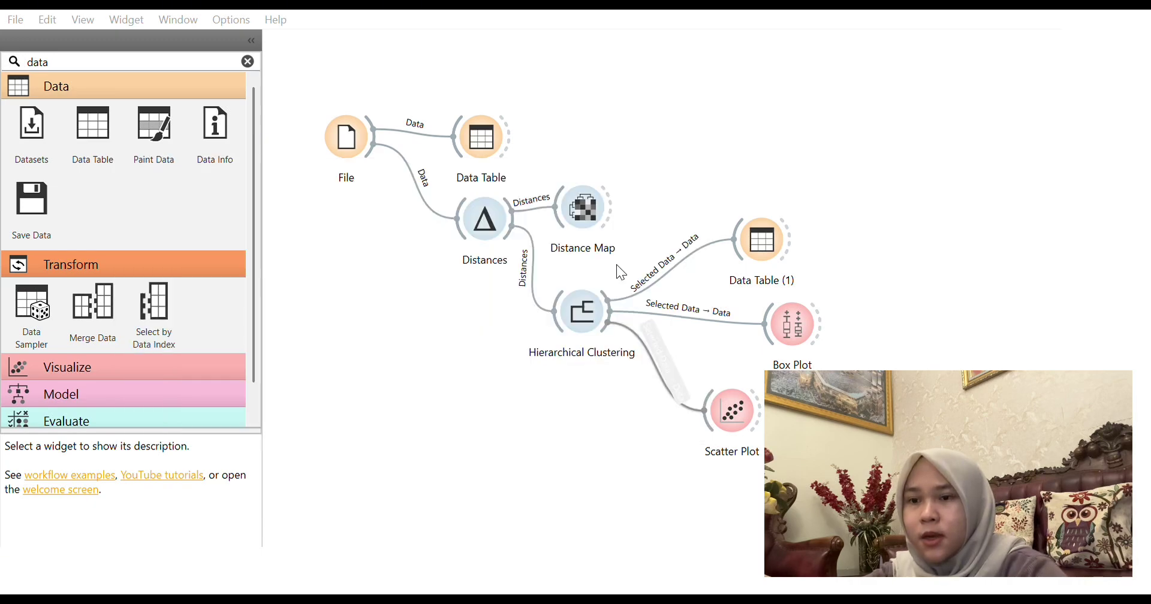
double_click(682, 311)
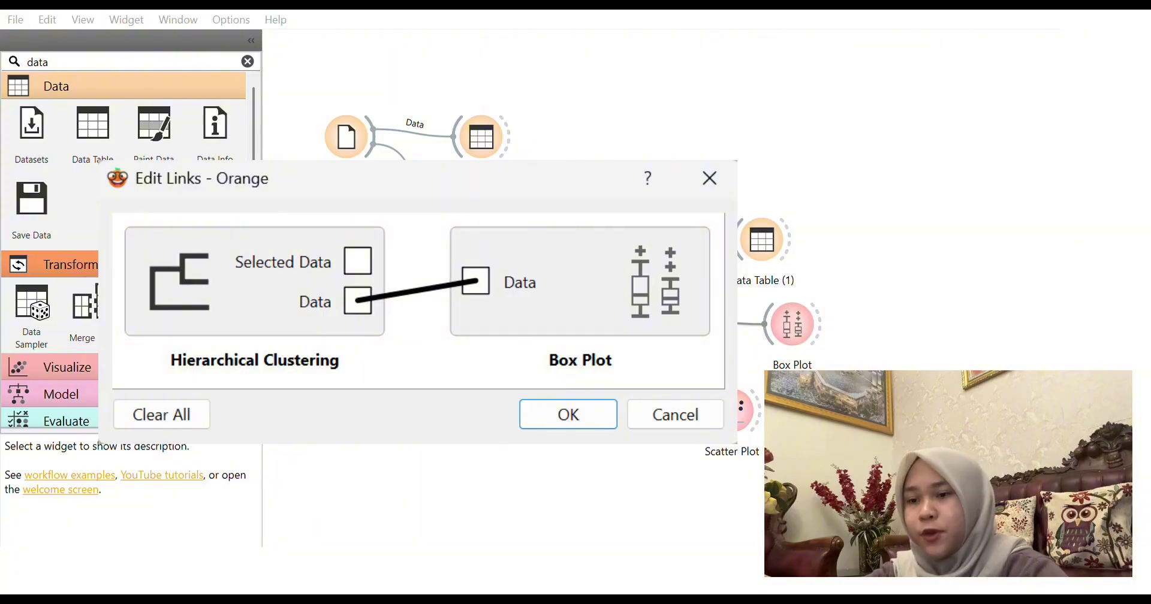
key("Return")
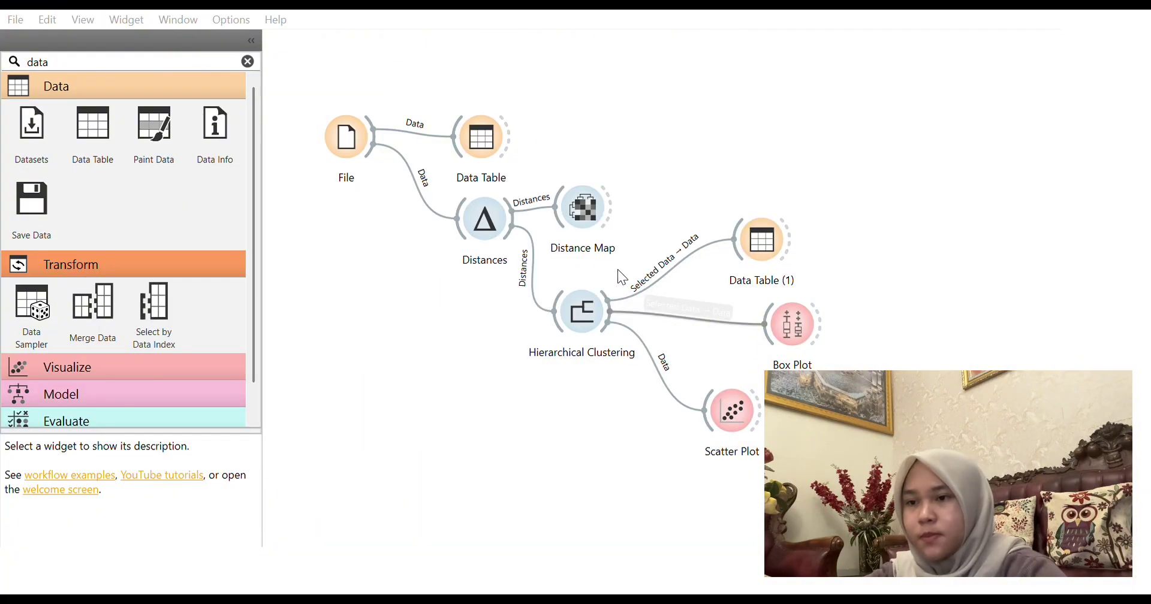
double_click(646, 284)
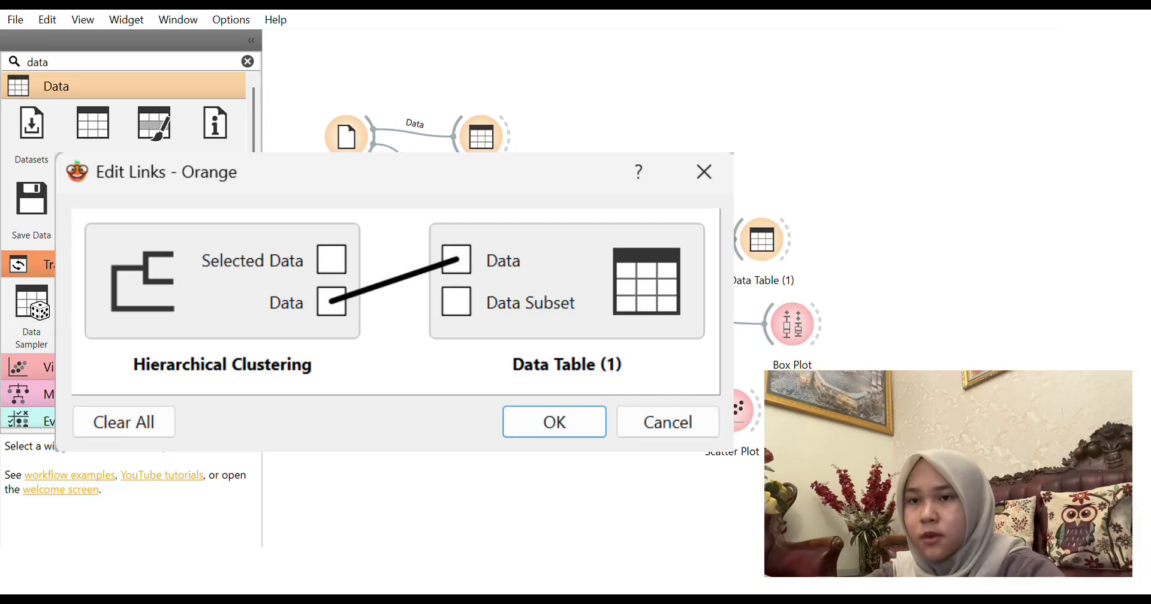
key("Return")
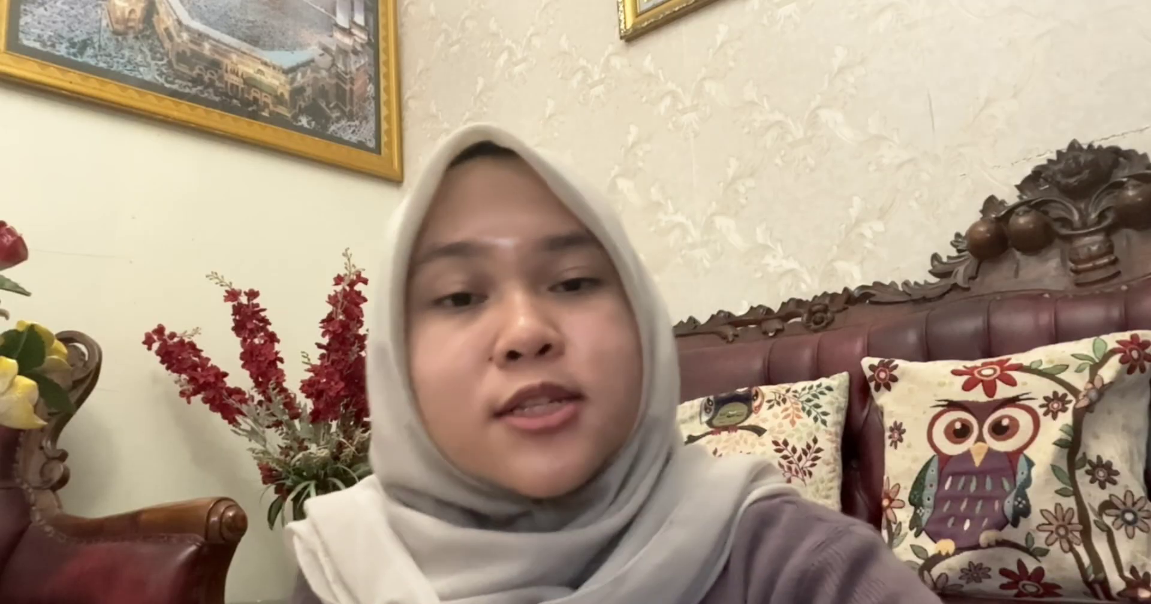